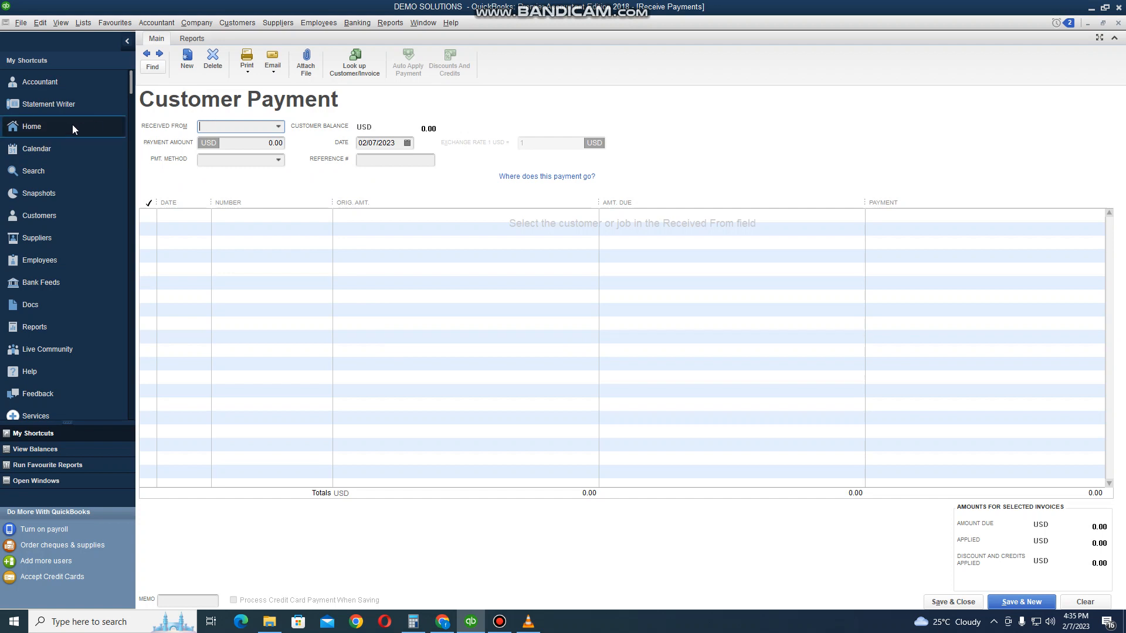
Start a new account of type Bank in the chart of accounts.
left_click(34, 128)
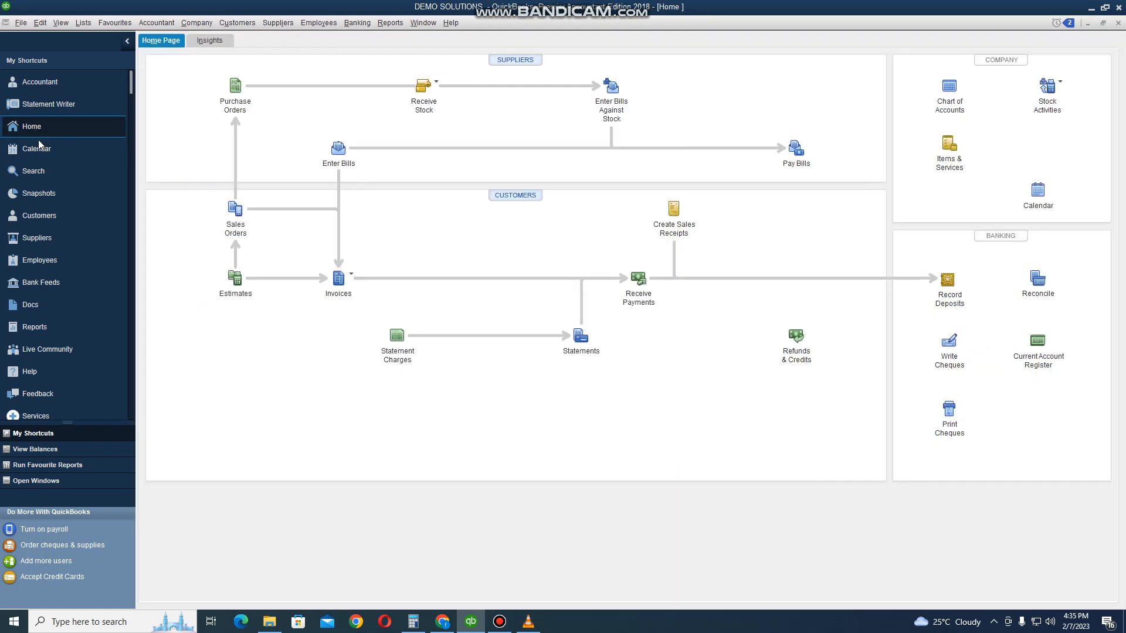
left_click(156, 23)
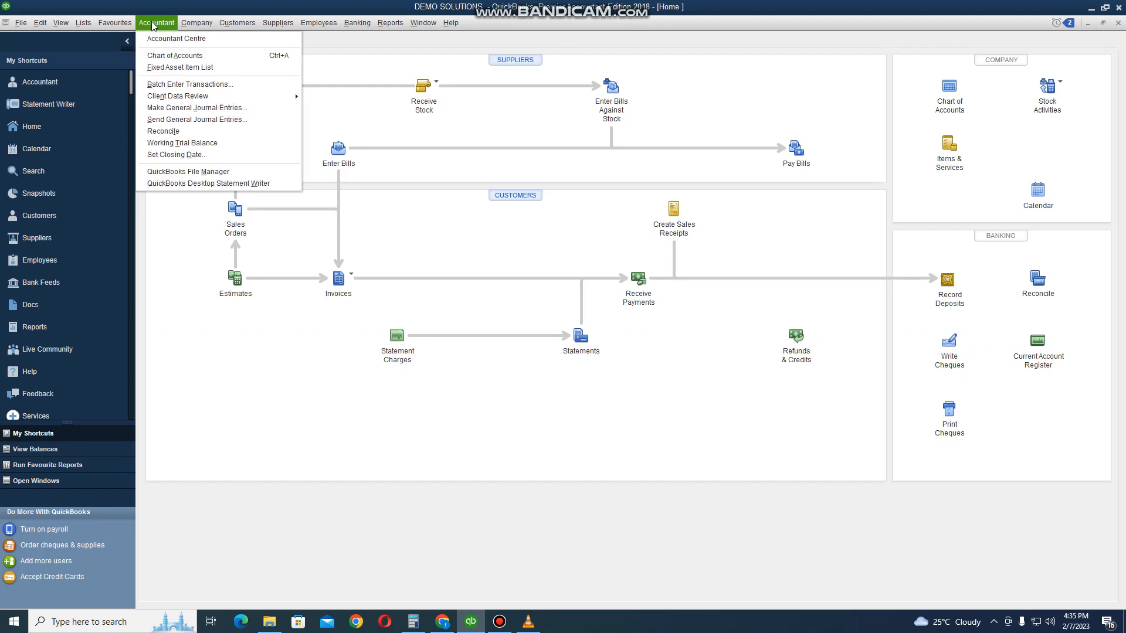
left_click(157, 55)
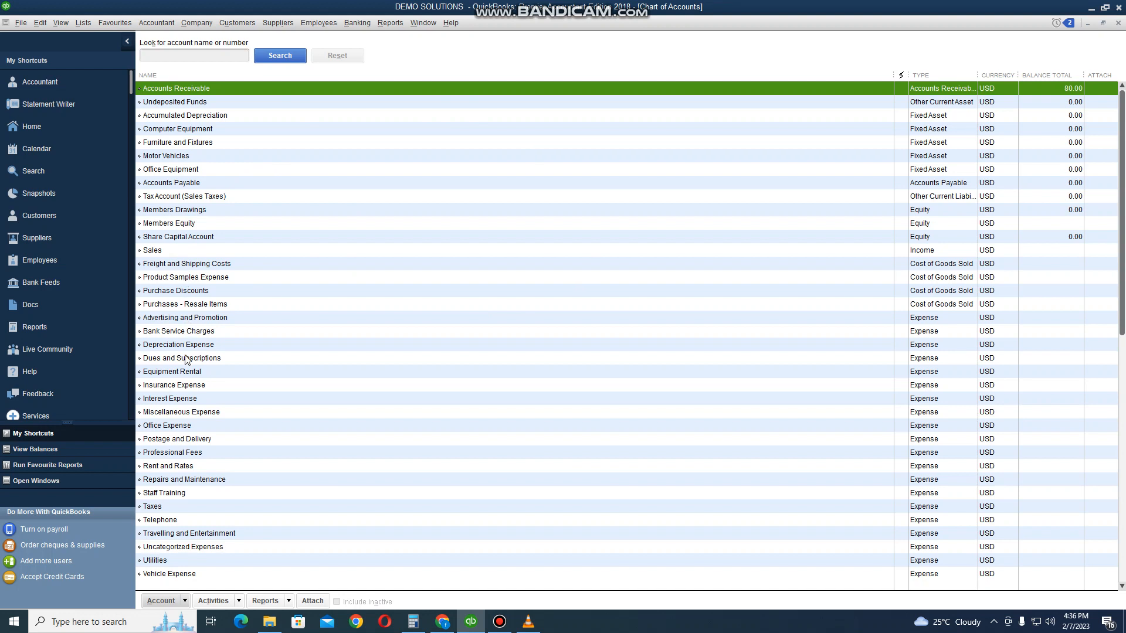
left_click(185, 602)
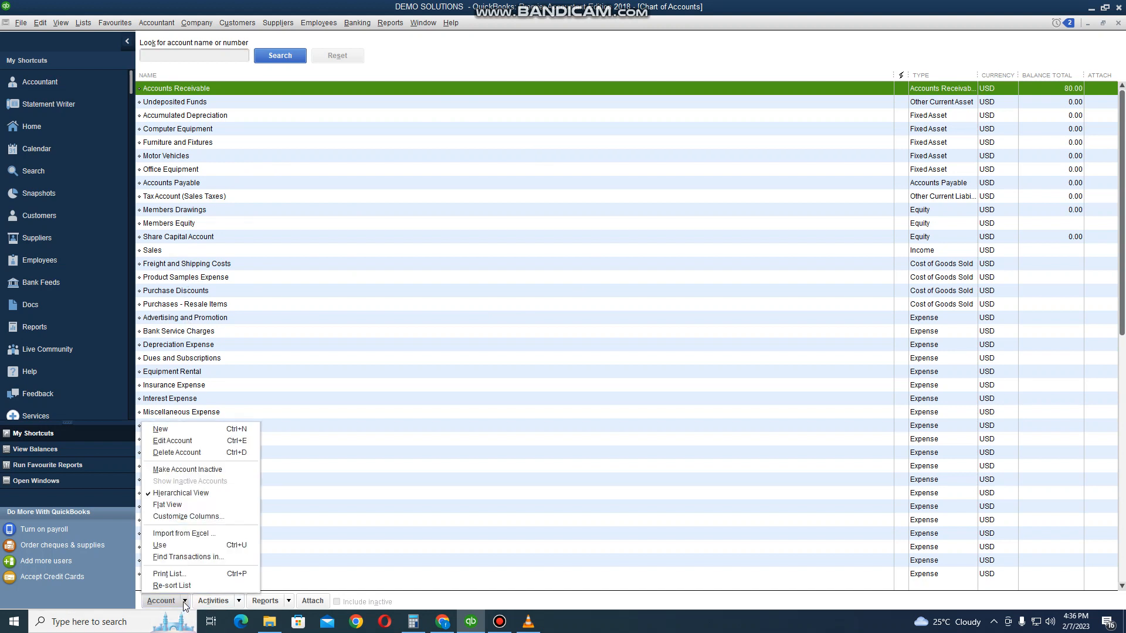
left_click(172, 432)
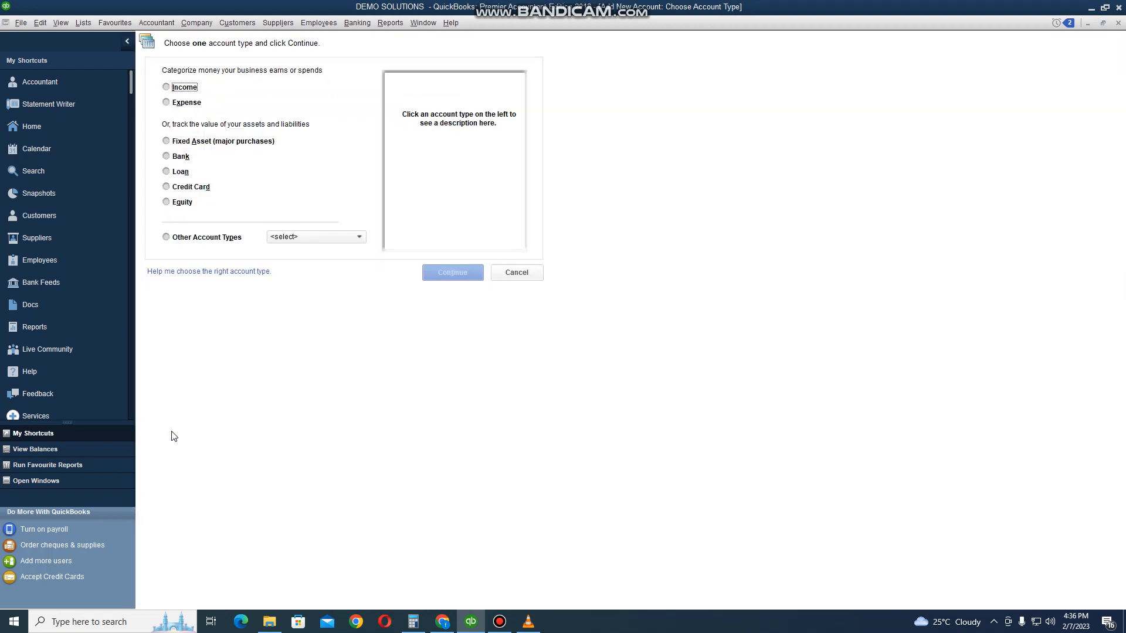
left_click(169, 158)
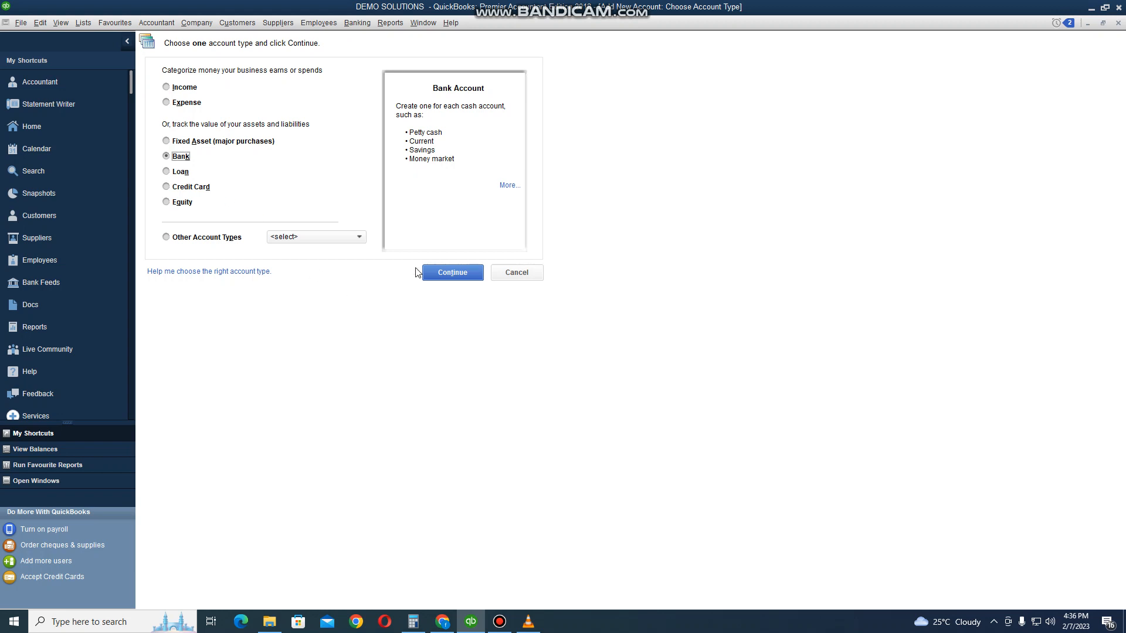
left_click(452, 273)
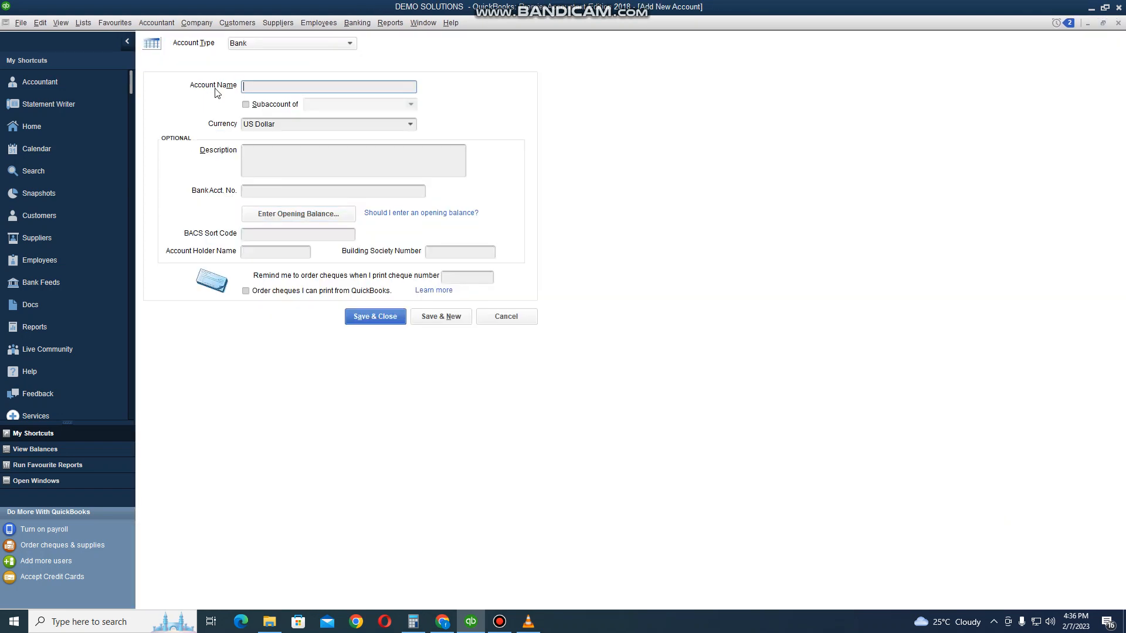
Name the new bank account CBZ USD and copy that name into its description.
type("cbz")
key("BackSpace")
key("BackSpace")
type("CBZ")
type("USD")
key("Tab")
key("Tab")
key("Tab")
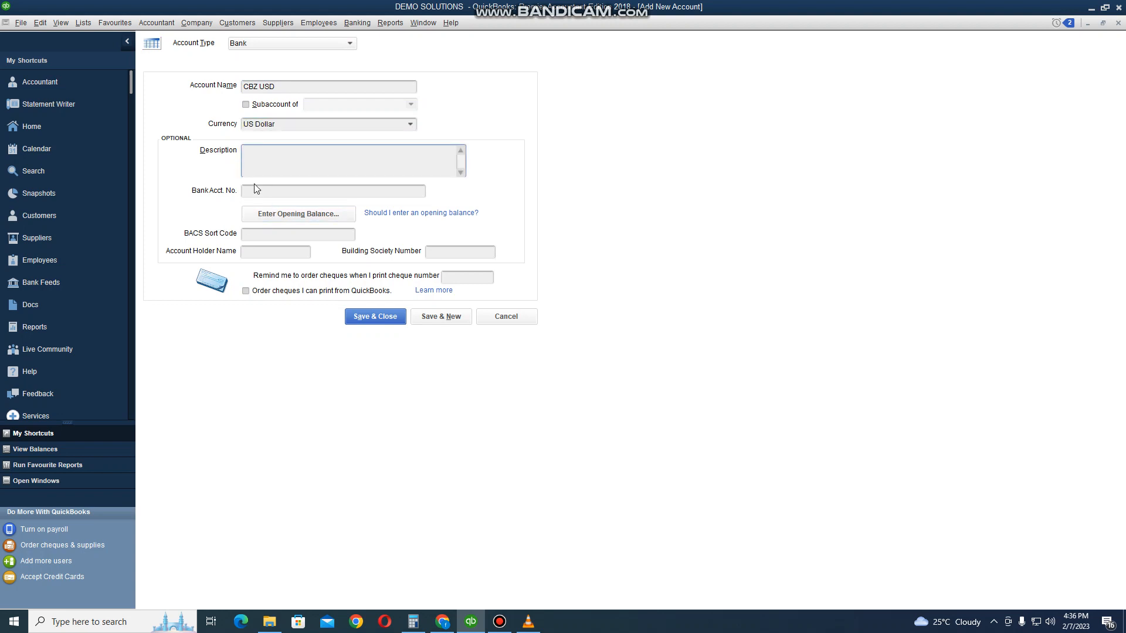
left_click_drag(291, 90, 186, 91)
key("ctrl+c")
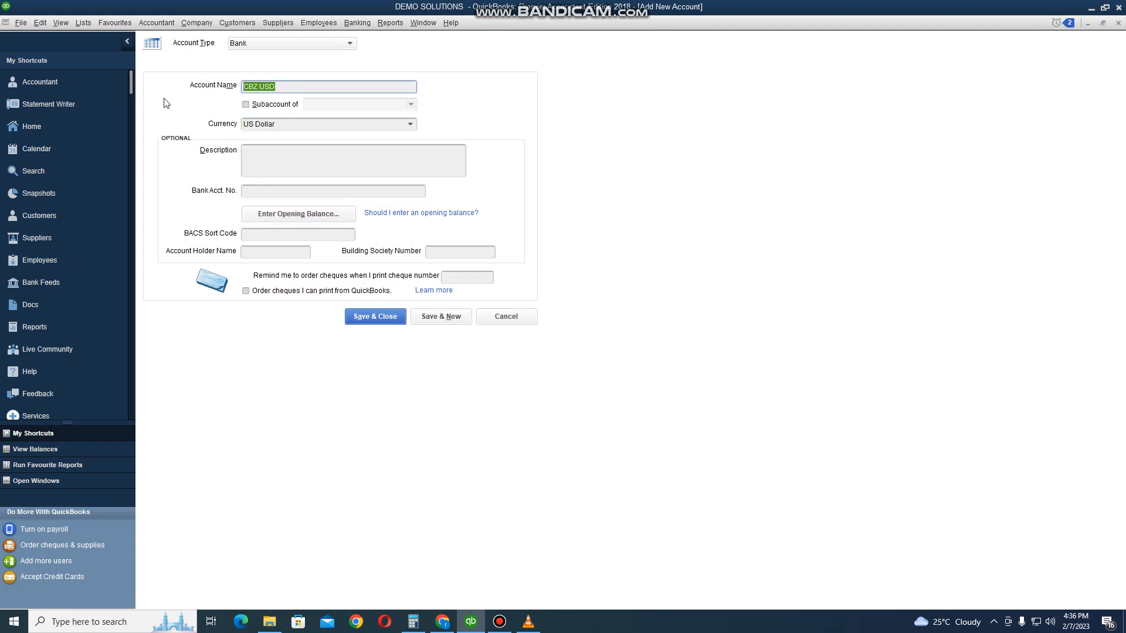
left_click(292, 169)
key("ctrl+v")
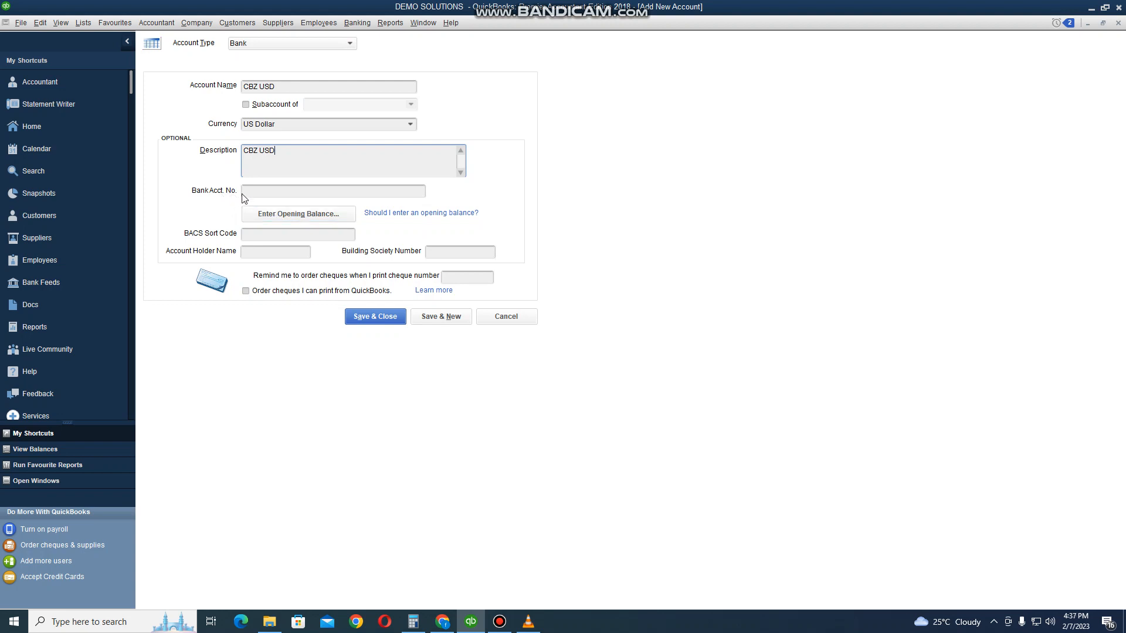
Enter an opening balance of USD 250.00 with statement ending date 02/07/2023, and save the bank account.
left_click(269, 216)
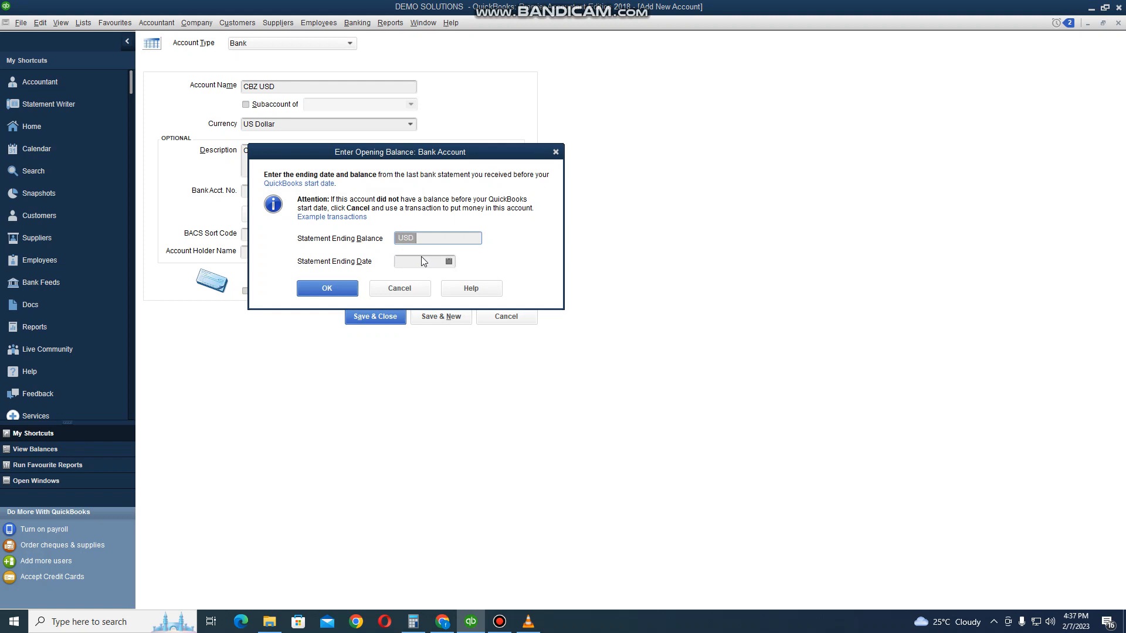
type("250")
left_click(449, 261)
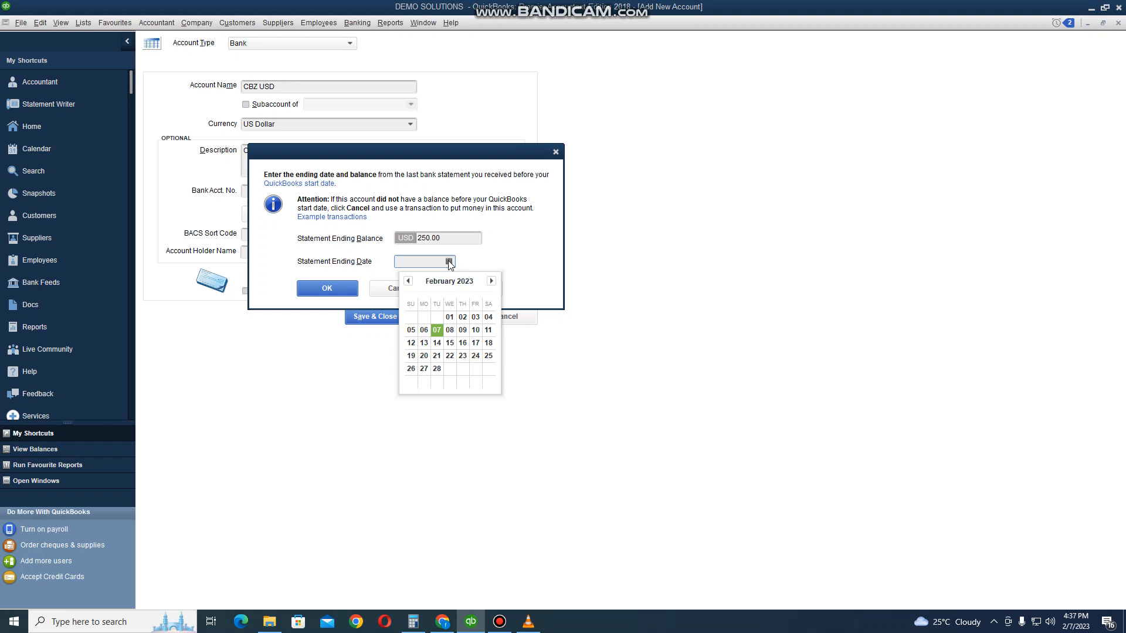
left_click(437, 331)
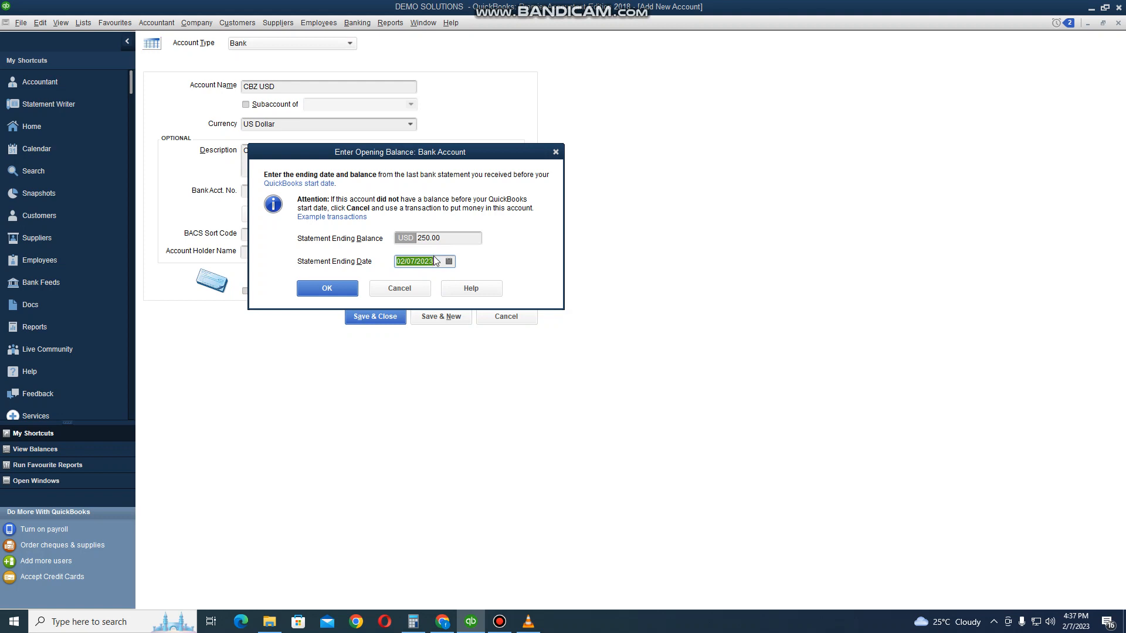
left_click(339, 290)
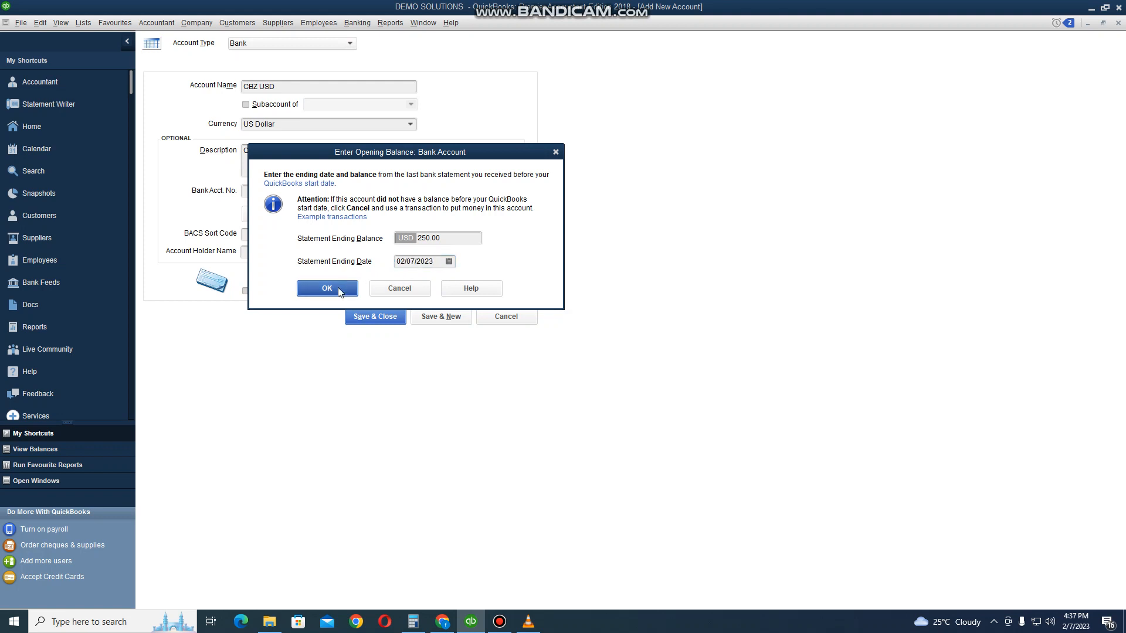
left_click(380, 317)
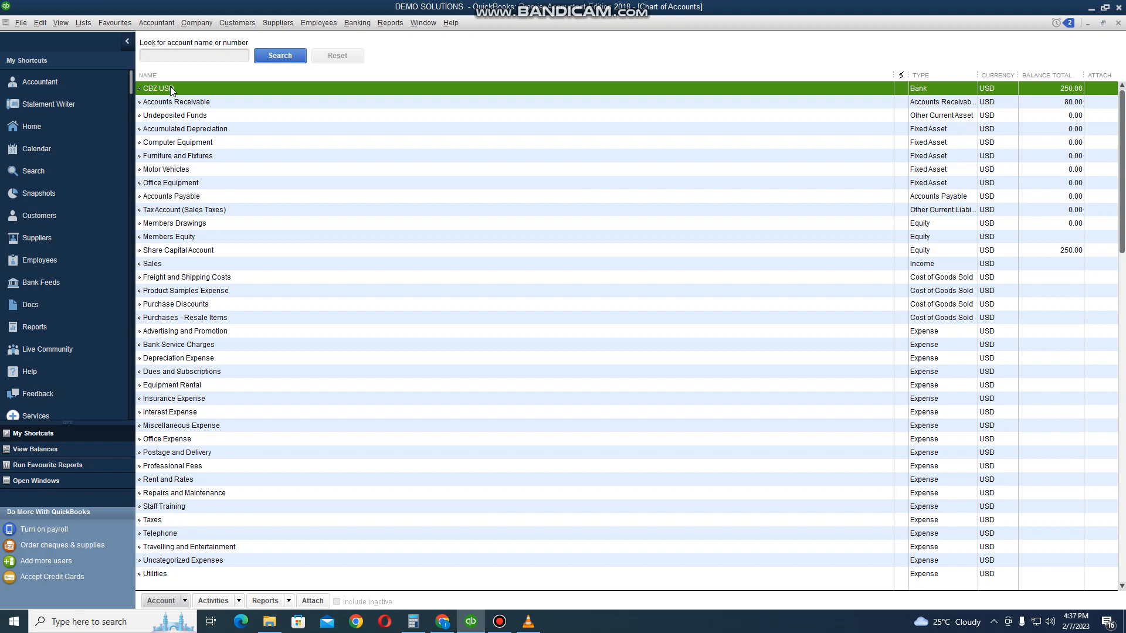
Turn off the company payments preference that uses Undeposited Funds as the default deposit account, and apply the change.
left_click(182, 600)
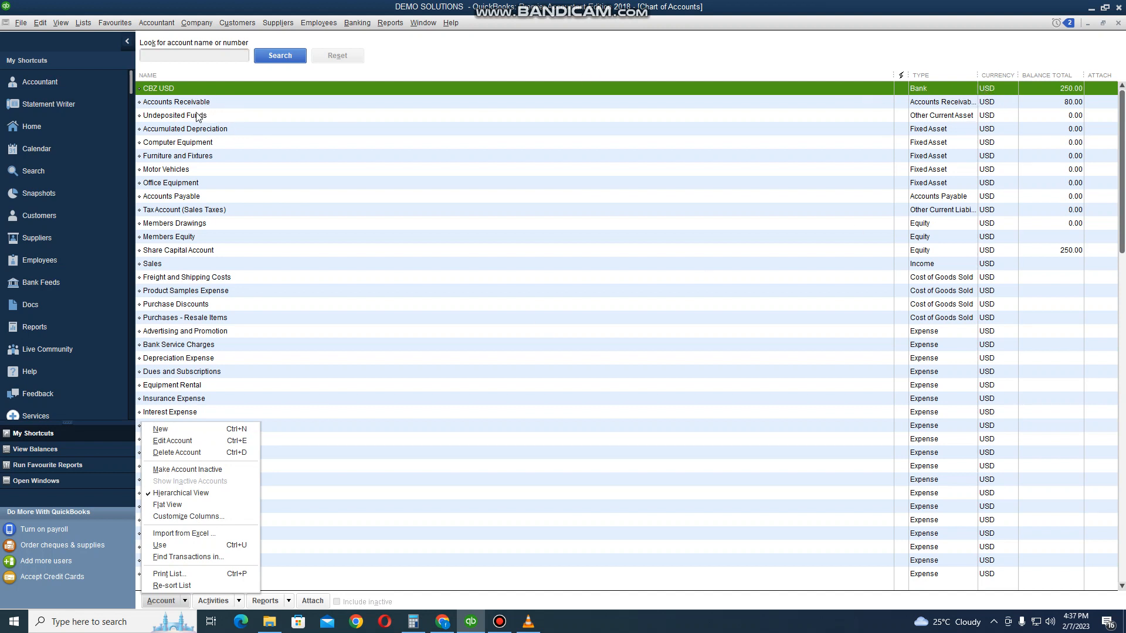
left_click(30, 125)
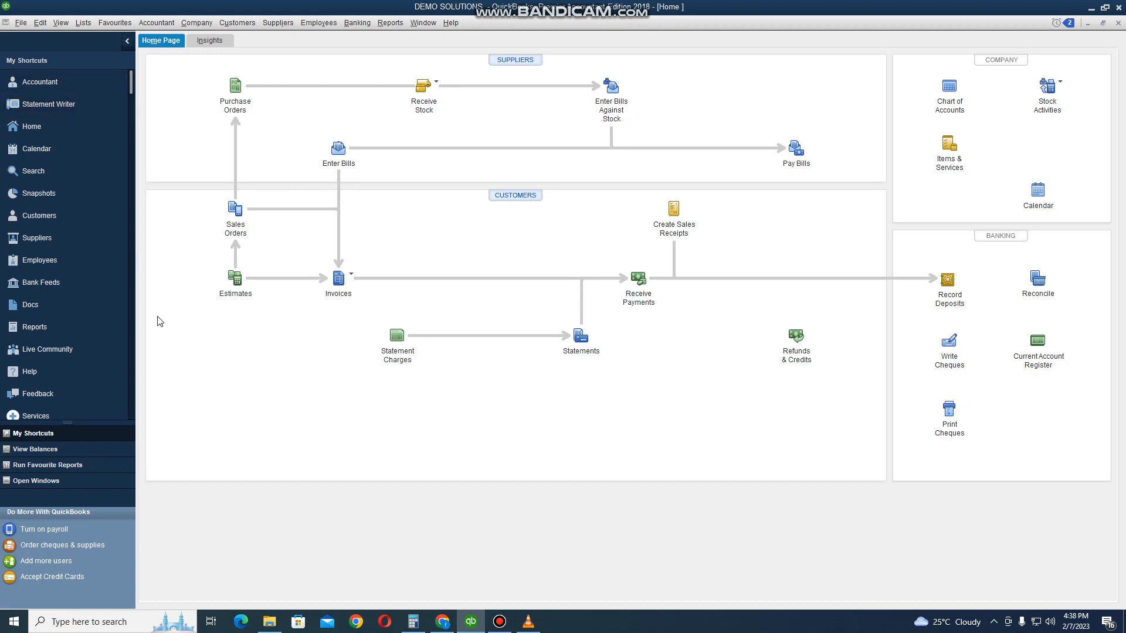
left_click(40, 23)
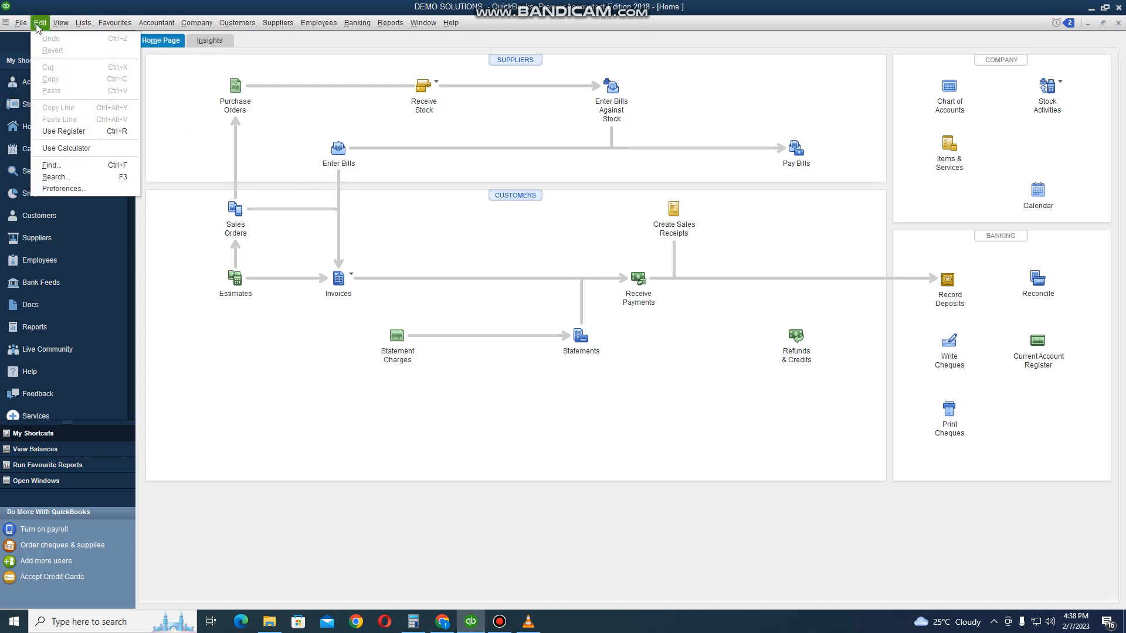
left_click(73, 189)
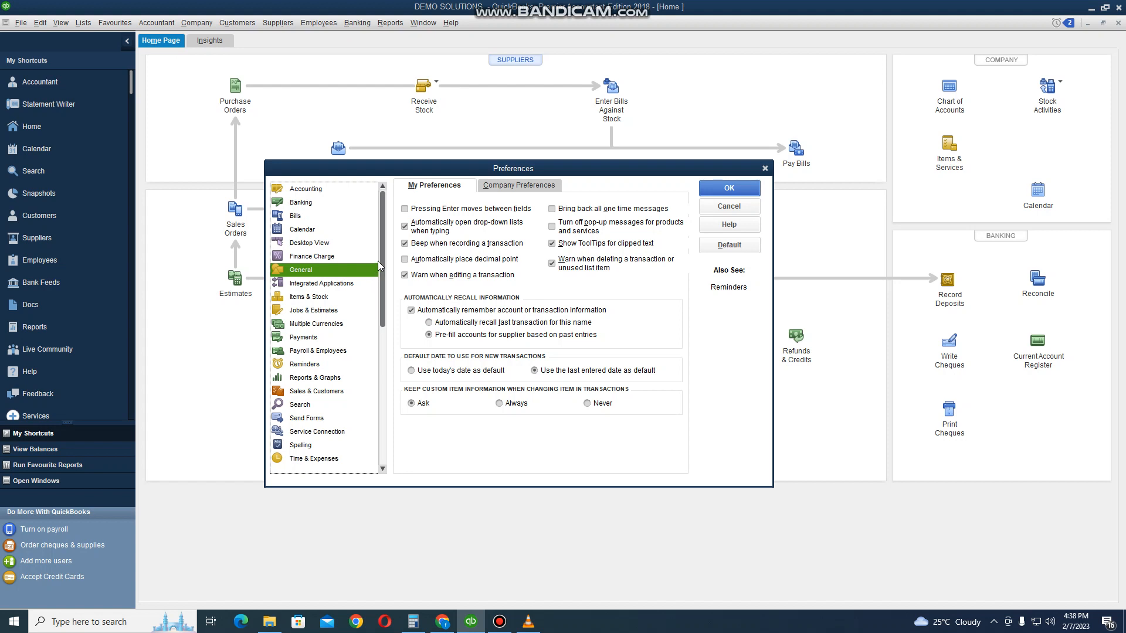
left_click(306, 339)
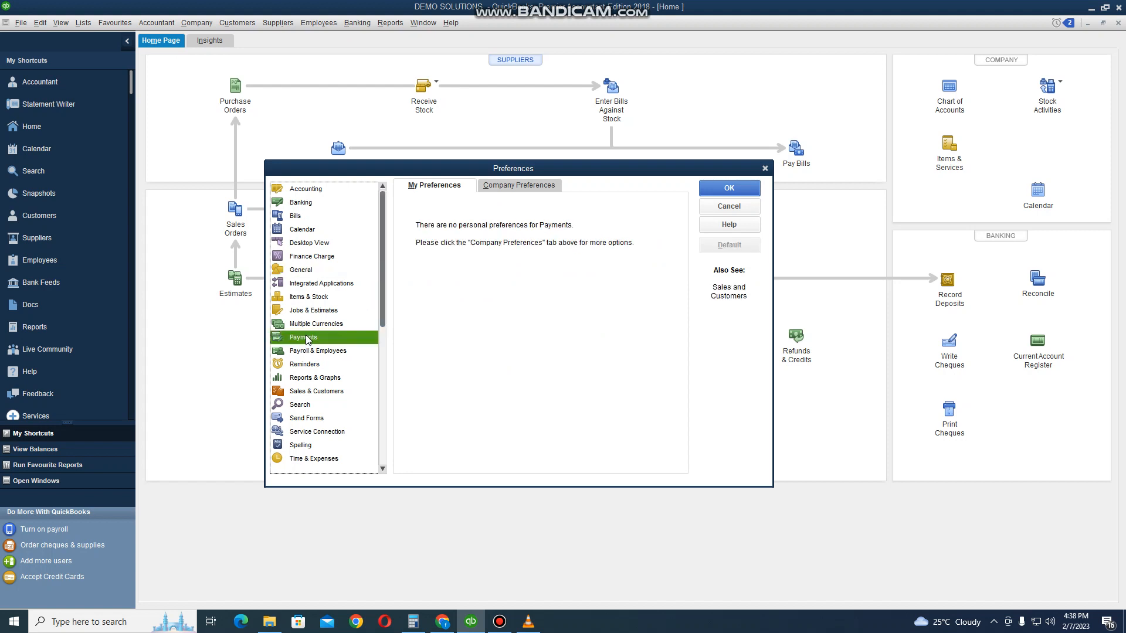
left_click(524, 186)
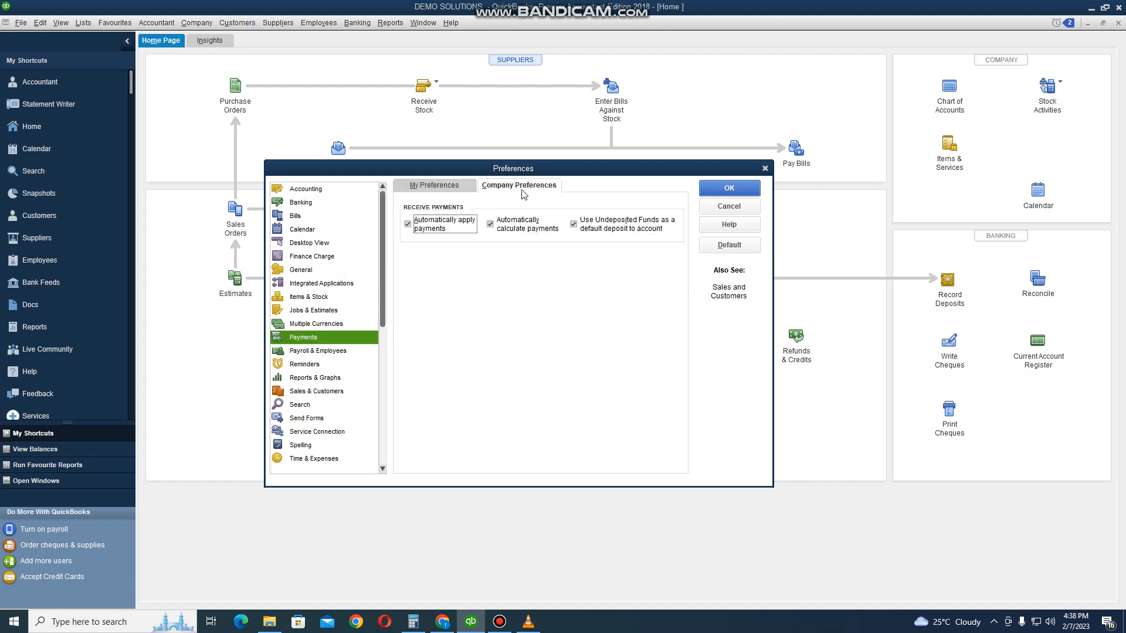
left_click(578, 227)
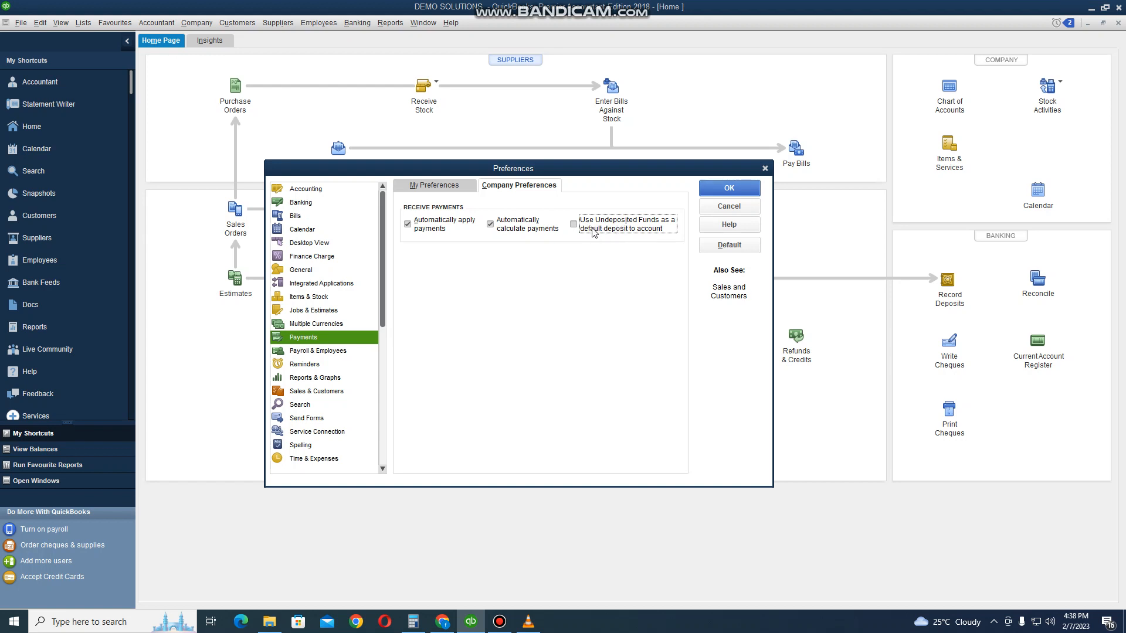
left_click(717, 189)
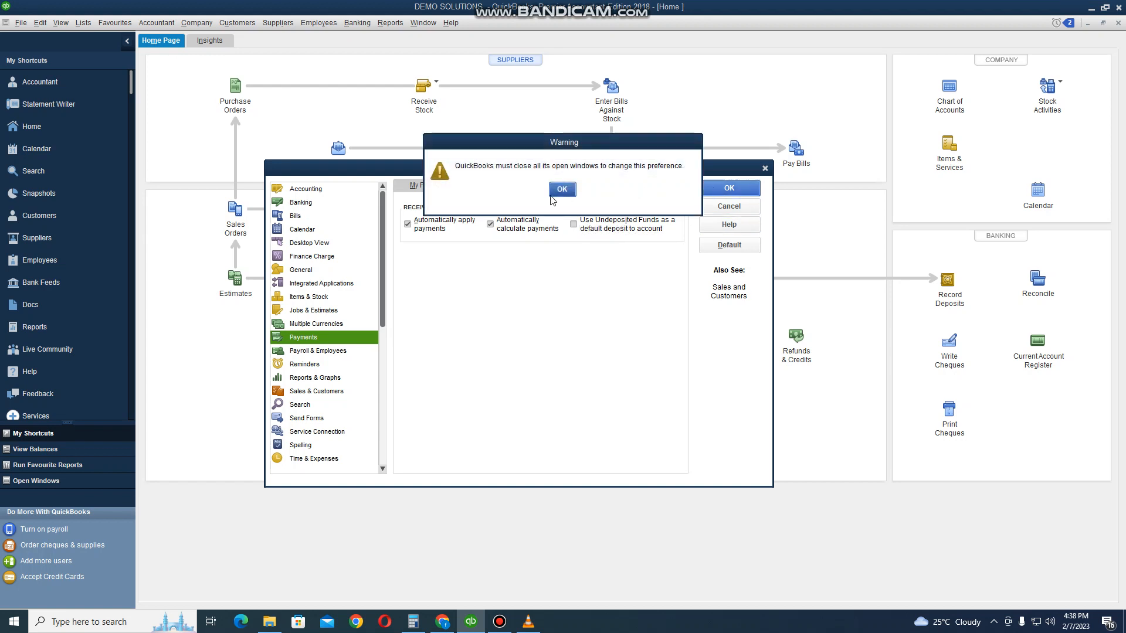
left_click(562, 190)
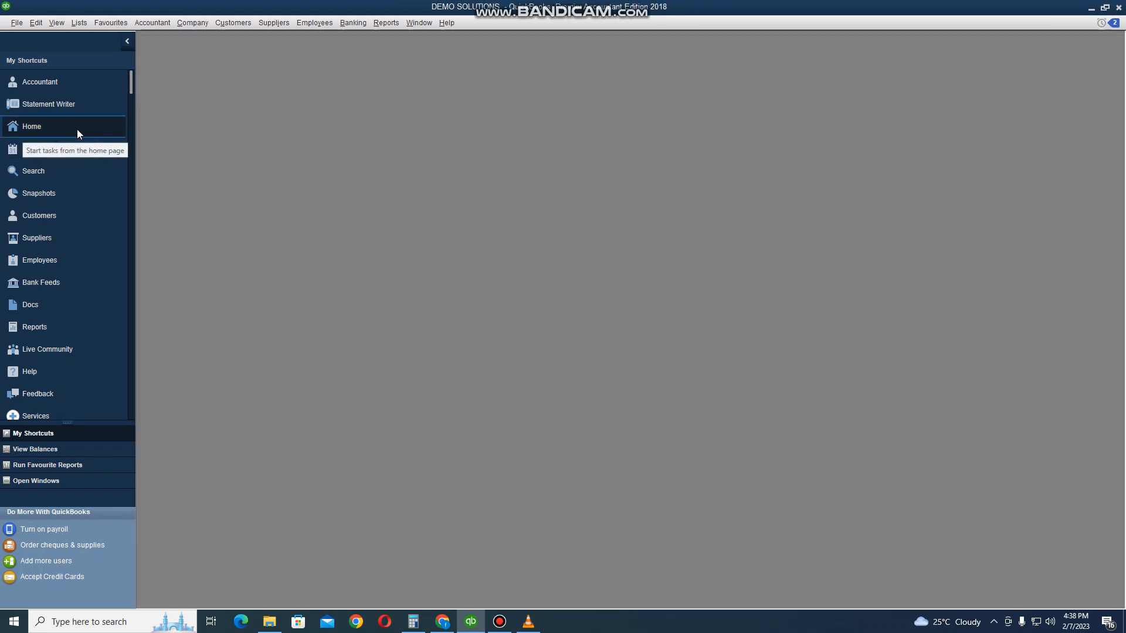
Start a customer payment from the home page, received from ODOO PVT LTD.
left_click(49, 128)
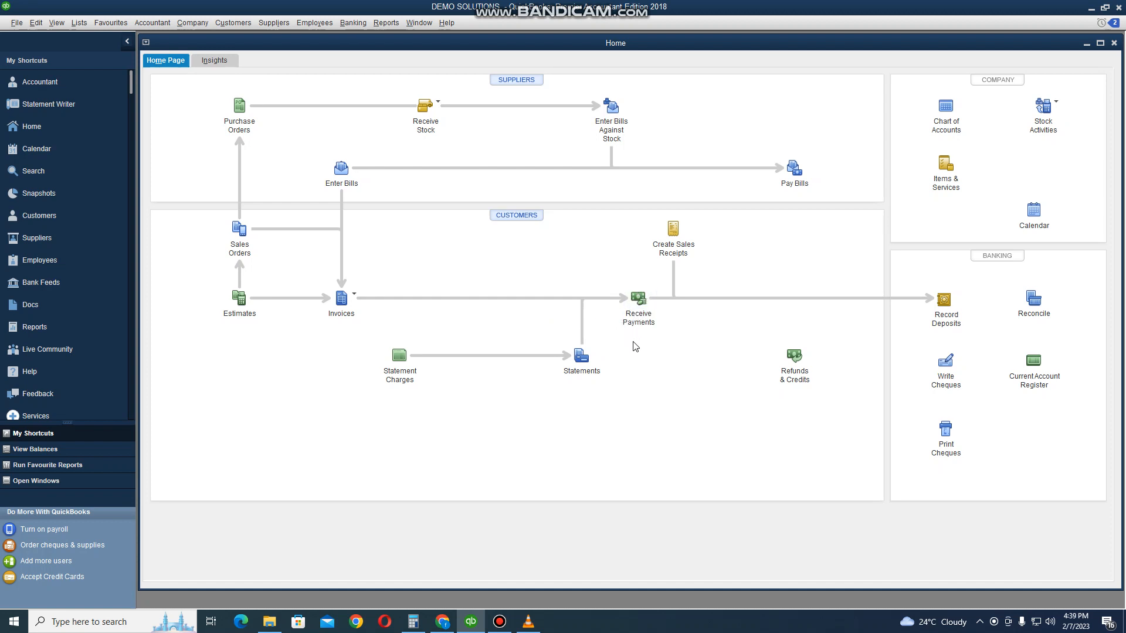
left_click(641, 301)
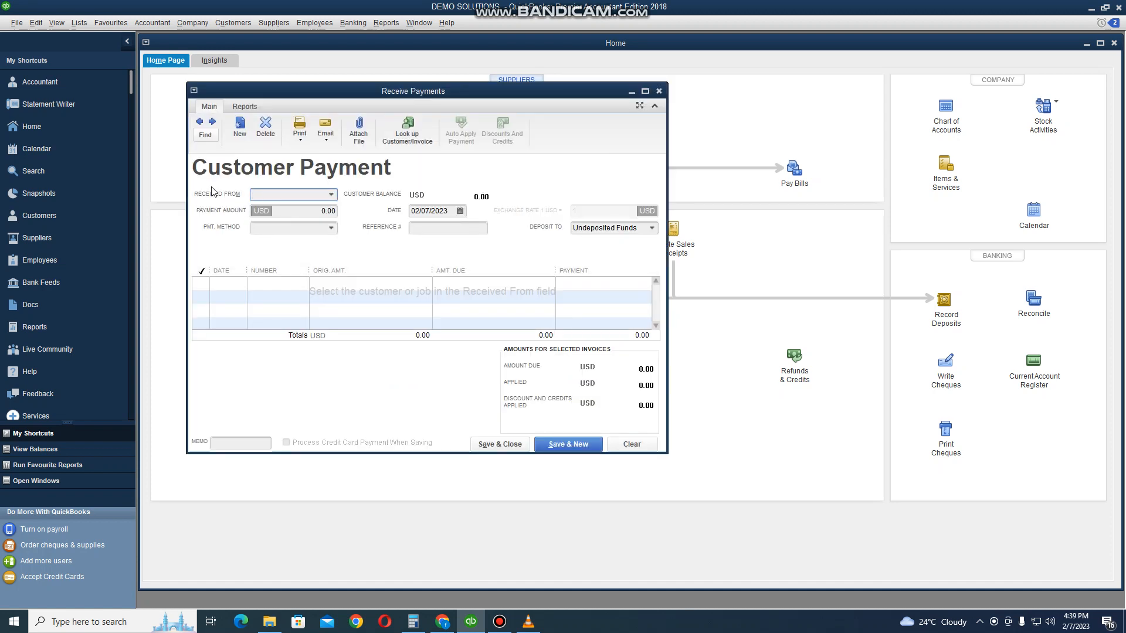
left_click(332, 196)
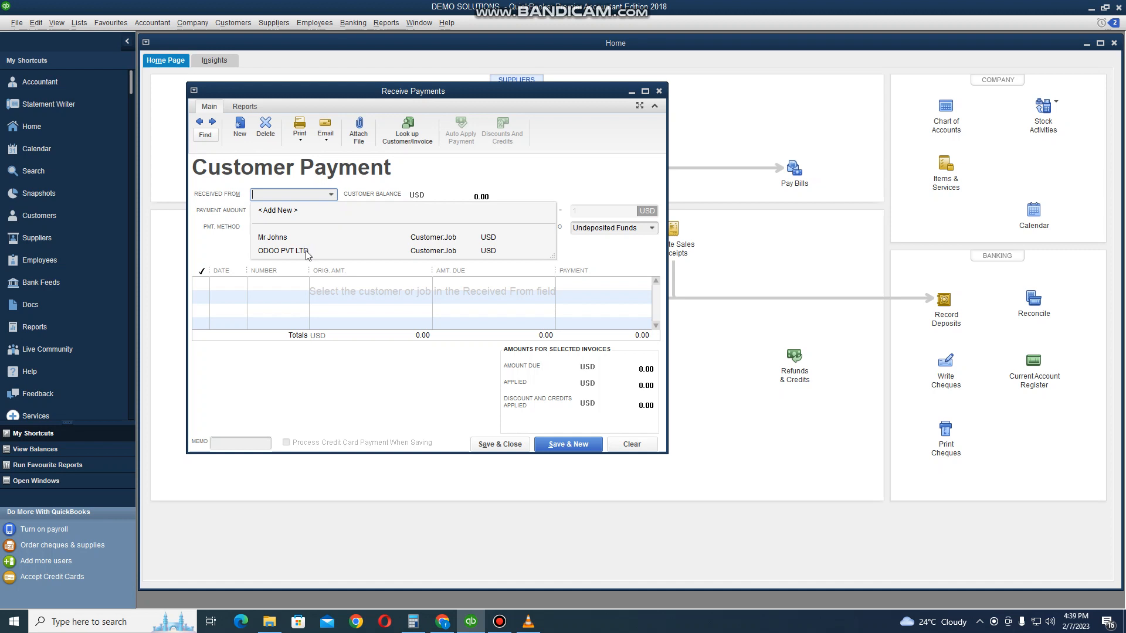
left_click(307, 249)
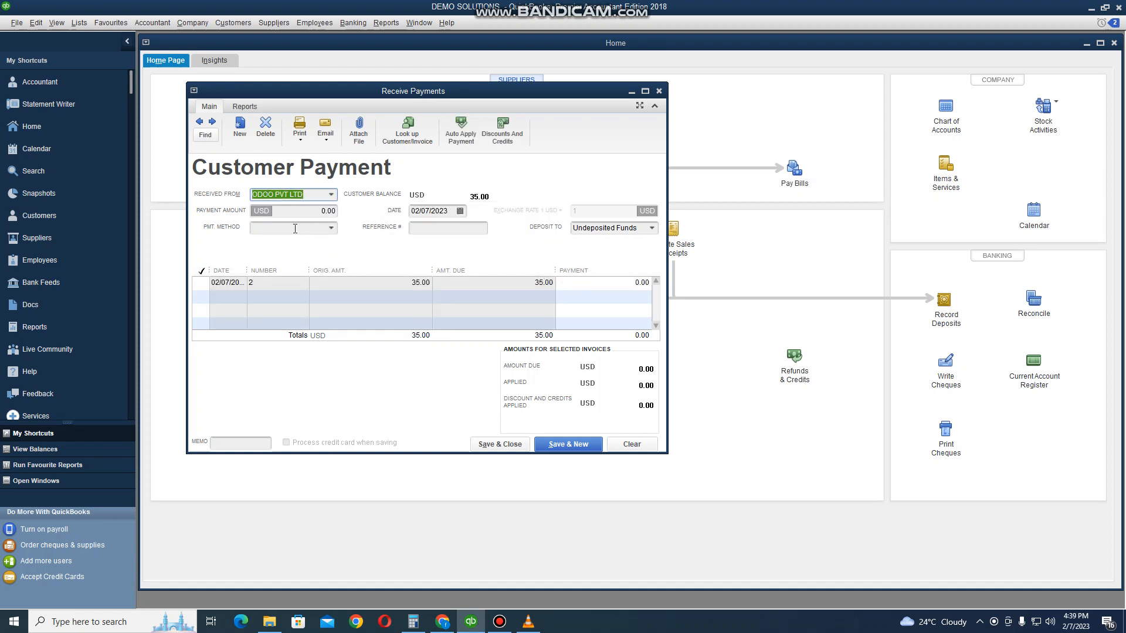
key("Tab")
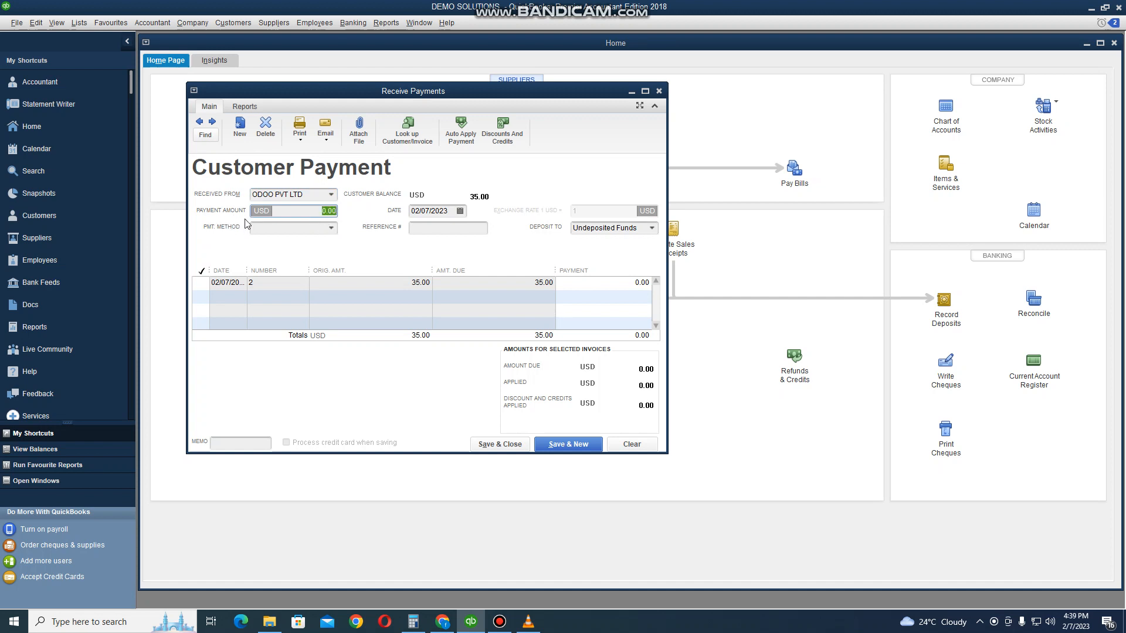
Set the payment amount to USD 5.50 and choose CBZ USD as the deposit account.
type("5.5")
key("Tab")
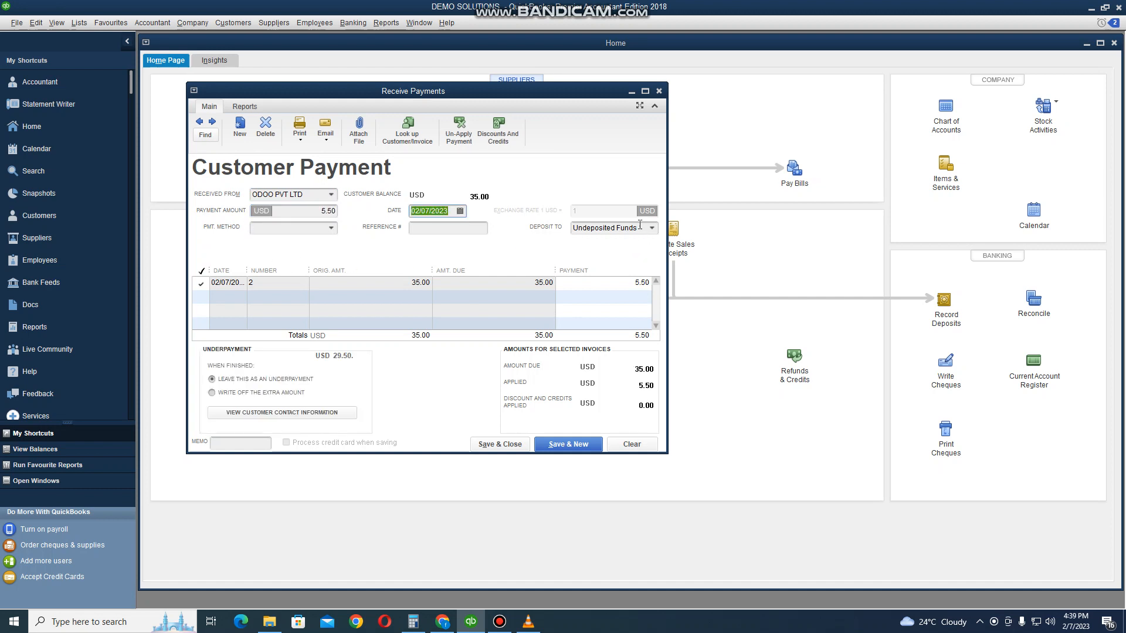
left_click(653, 230)
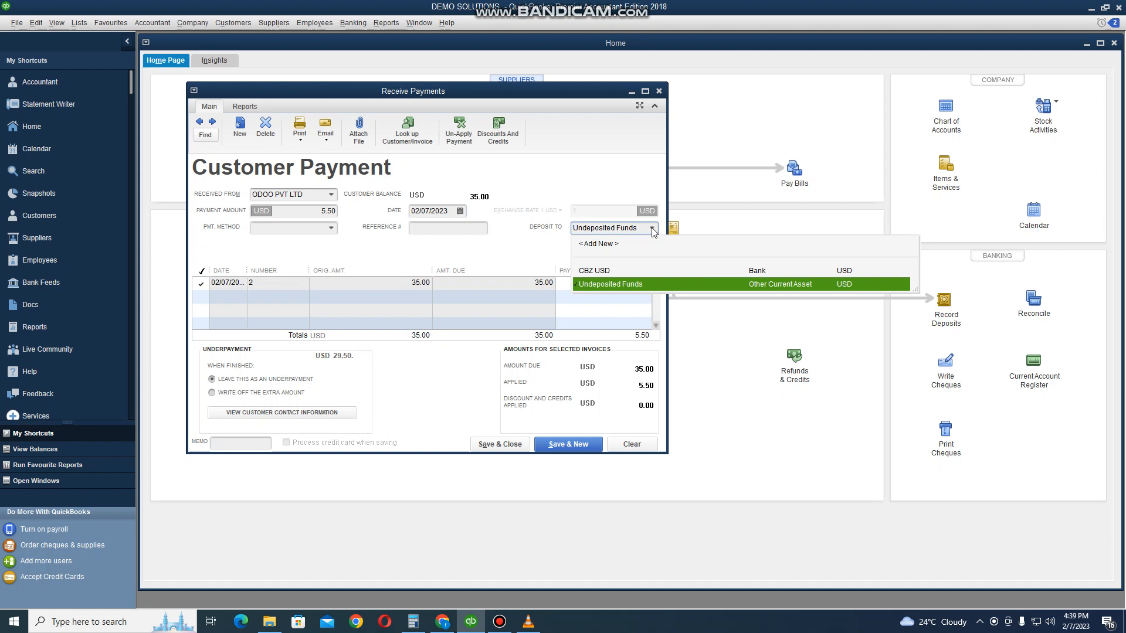
left_click(606, 271)
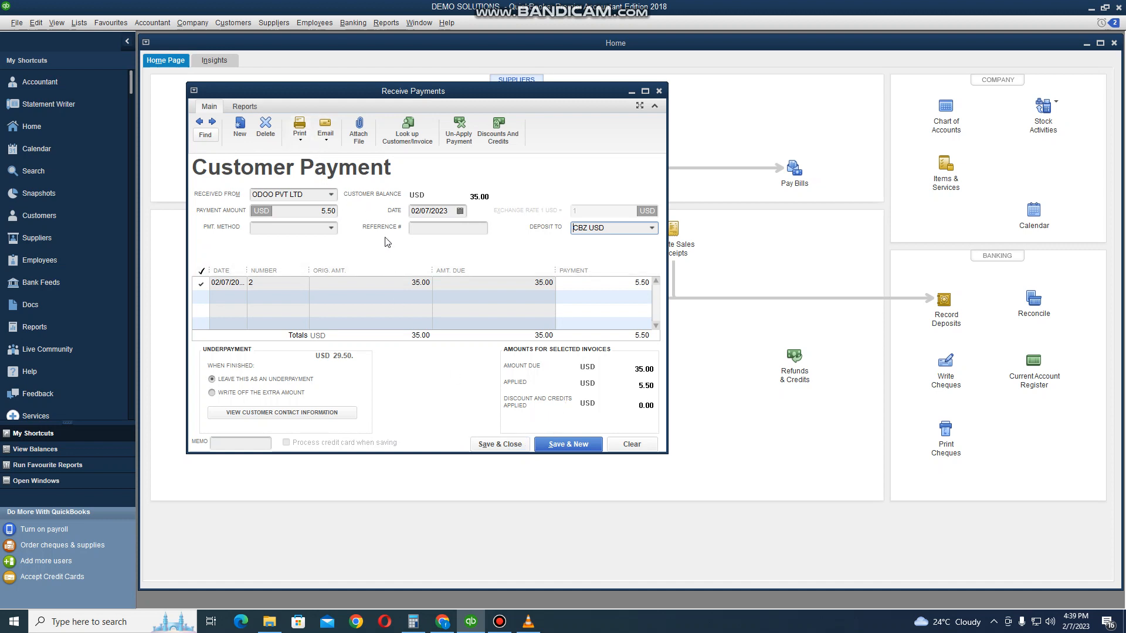
Preview the ODOO PVT LTD payment receipt for printing, with Microsoft Print to PDF as the printer.
left_click(299, 134)
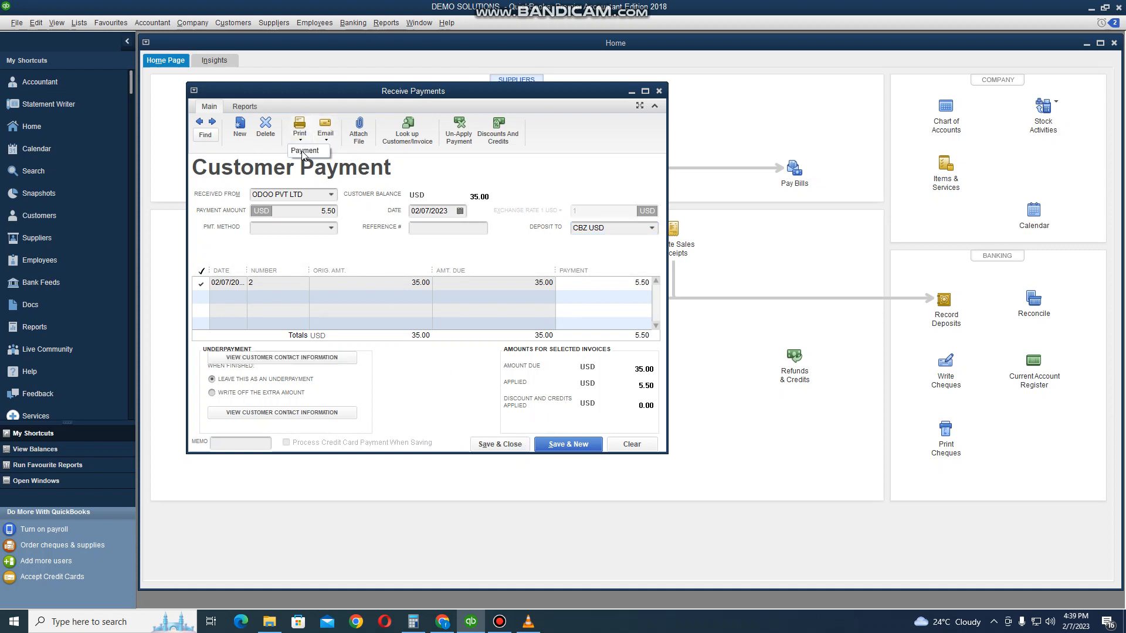
left_click(304, 152)
left_click(261, 125)
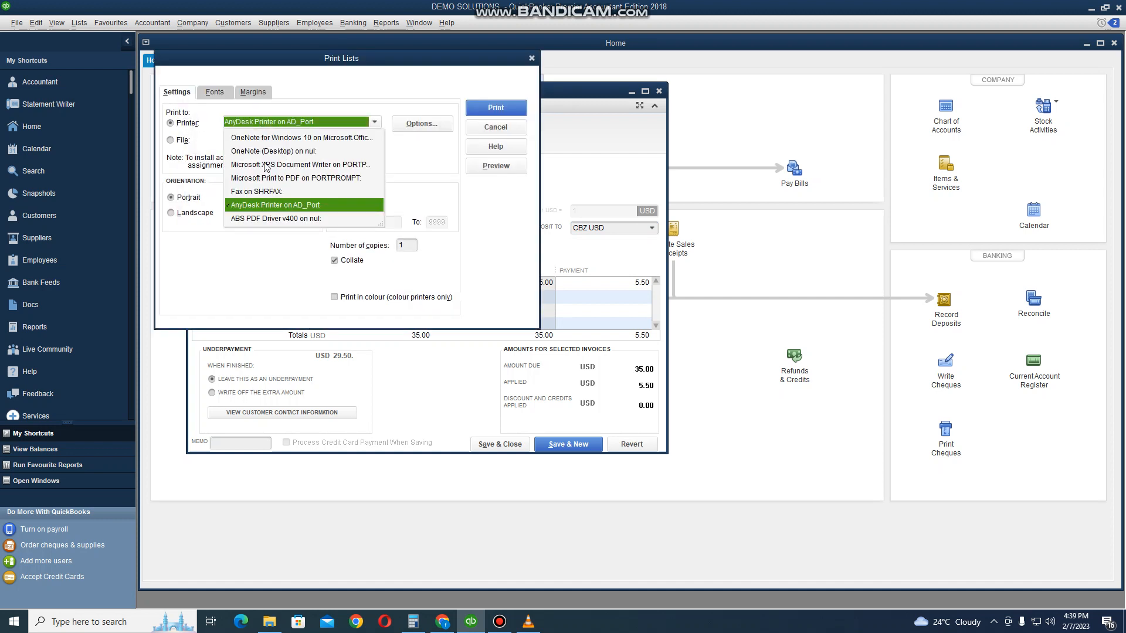
left_click(273, 178)
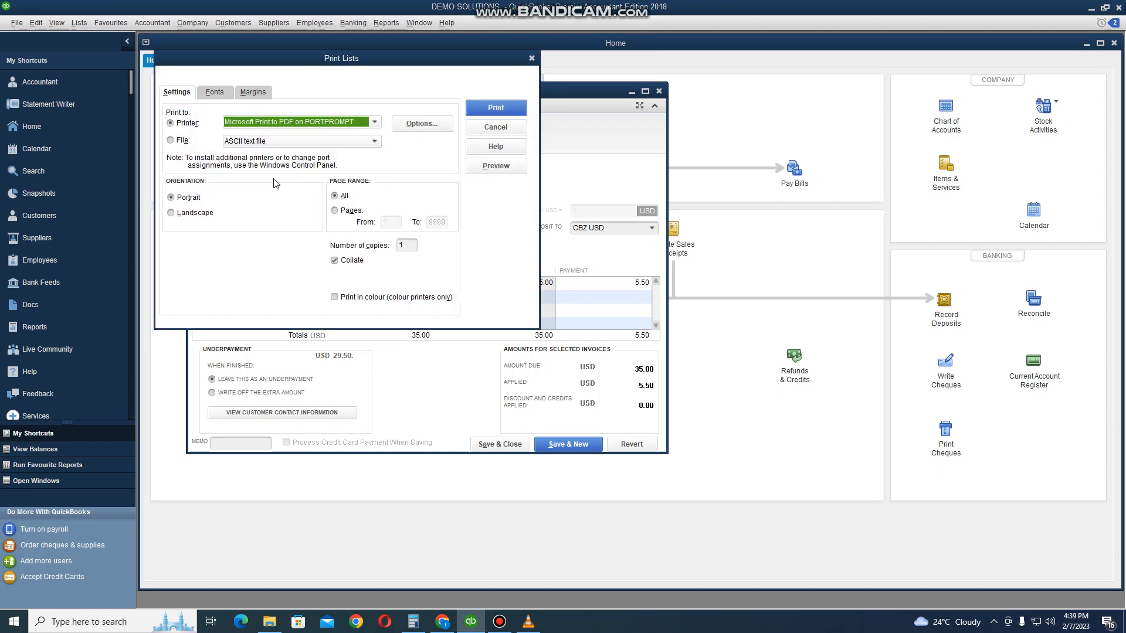
left_click(496, 166)
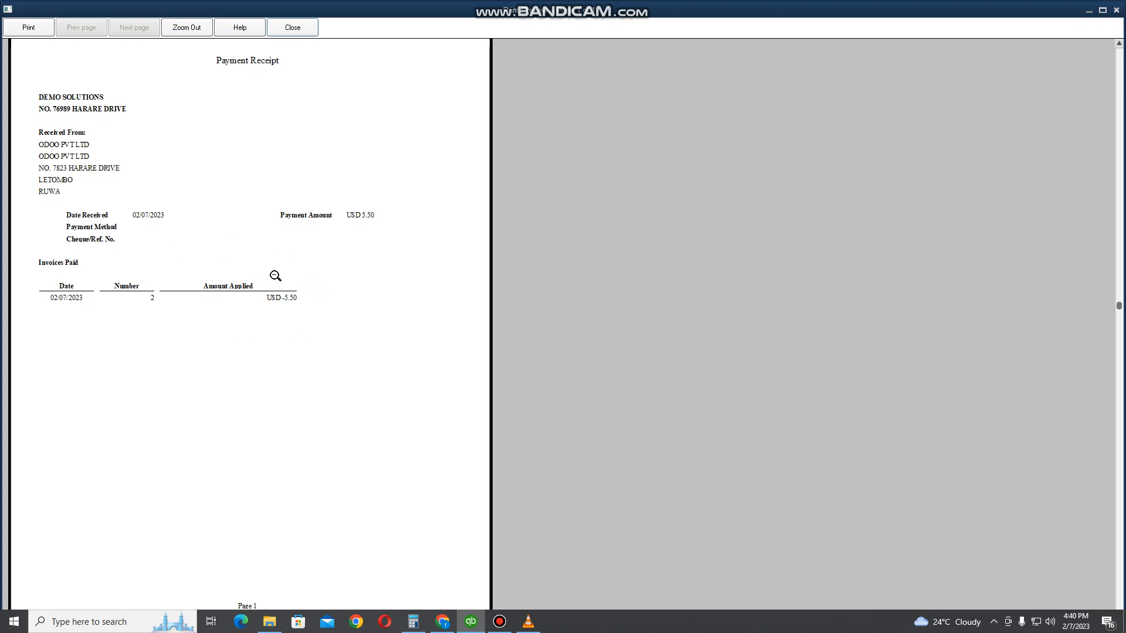
Leave the receipt preview without printing, and save and close the customer payment.
left_click(297, 32)
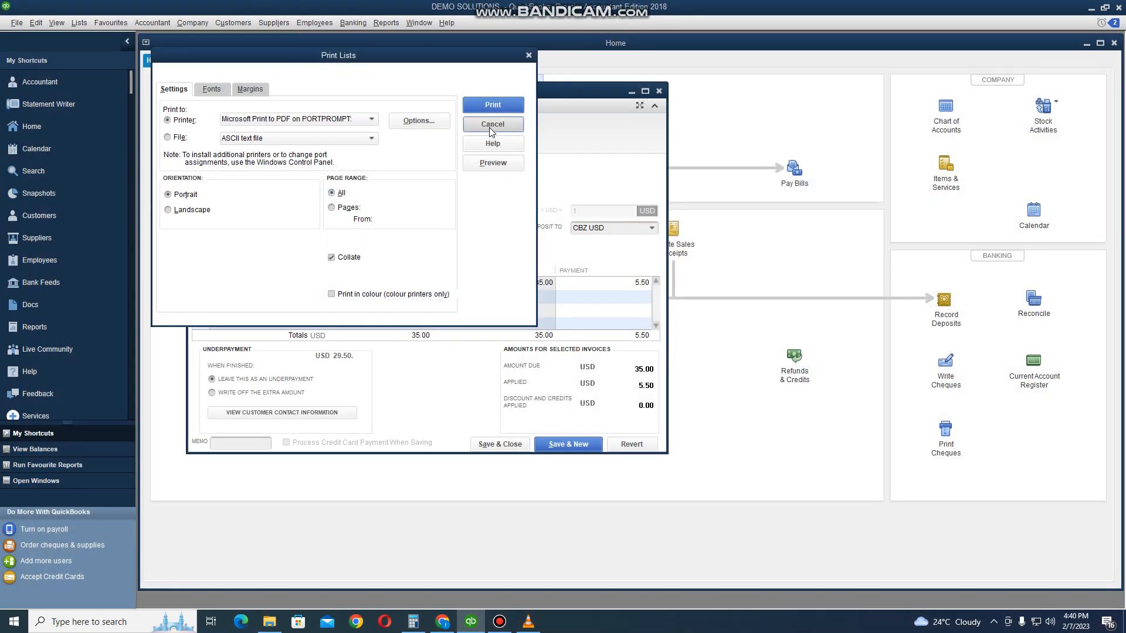
left_click(490, 127)
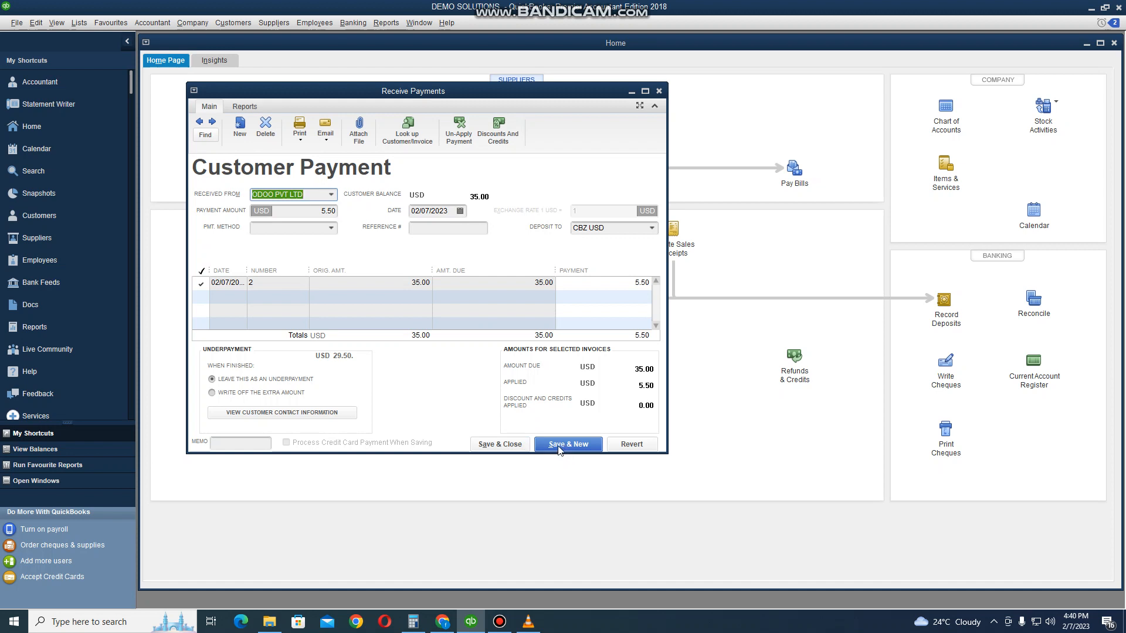
left_click(511, 446)
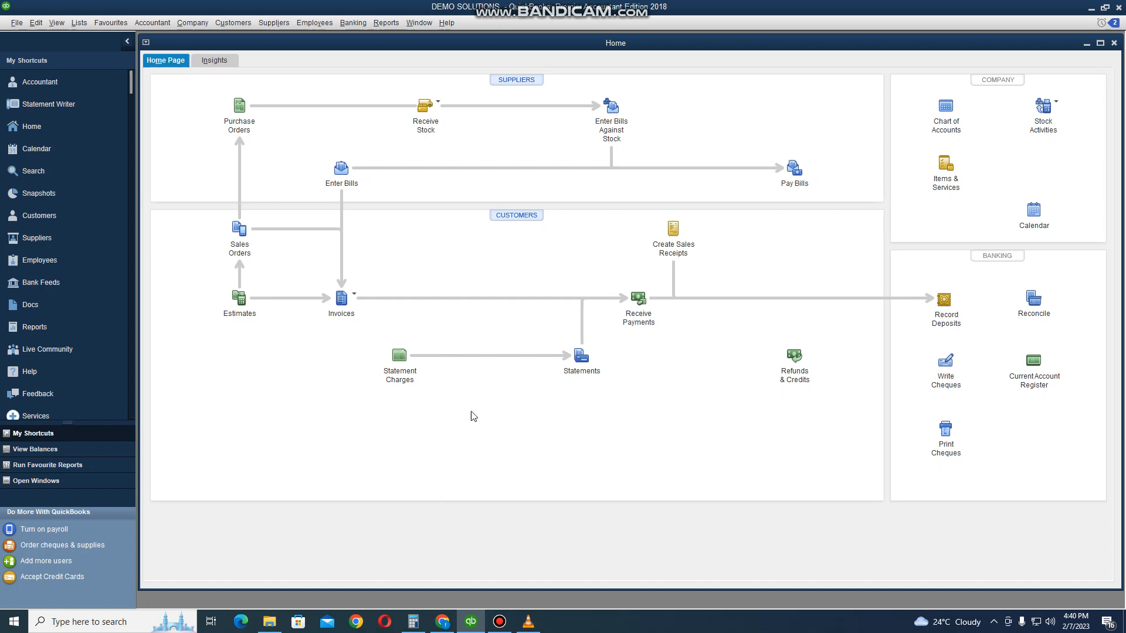
Start another customer payment from the home page, received from the individual customer listed alongside ODOO PVT LTD.
left_click(637, 309)
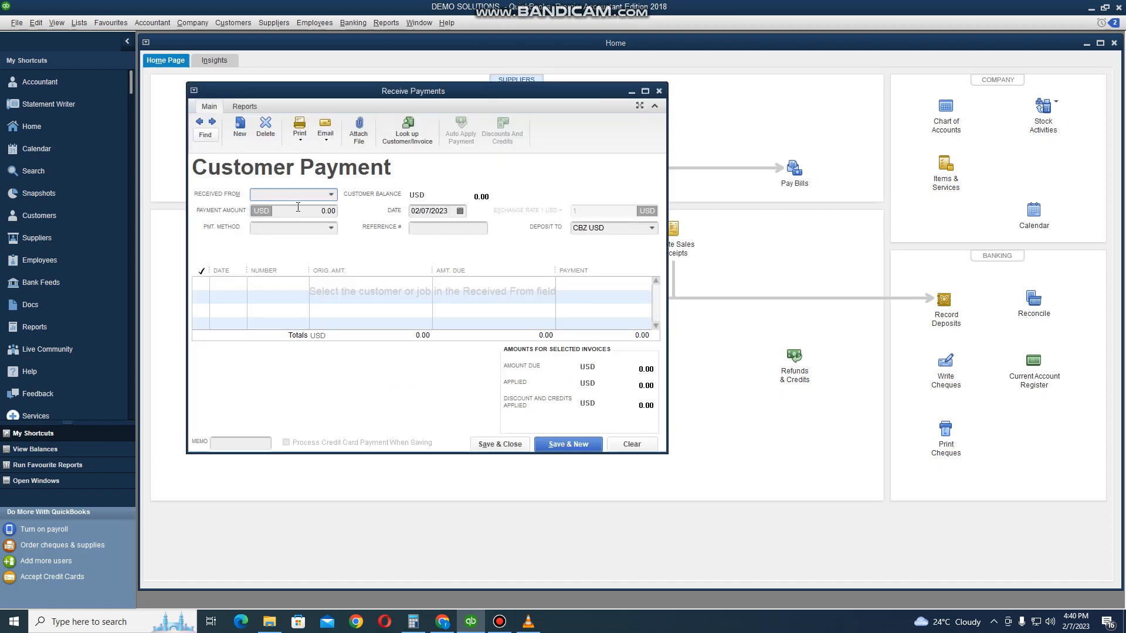
left_click(330, 196)
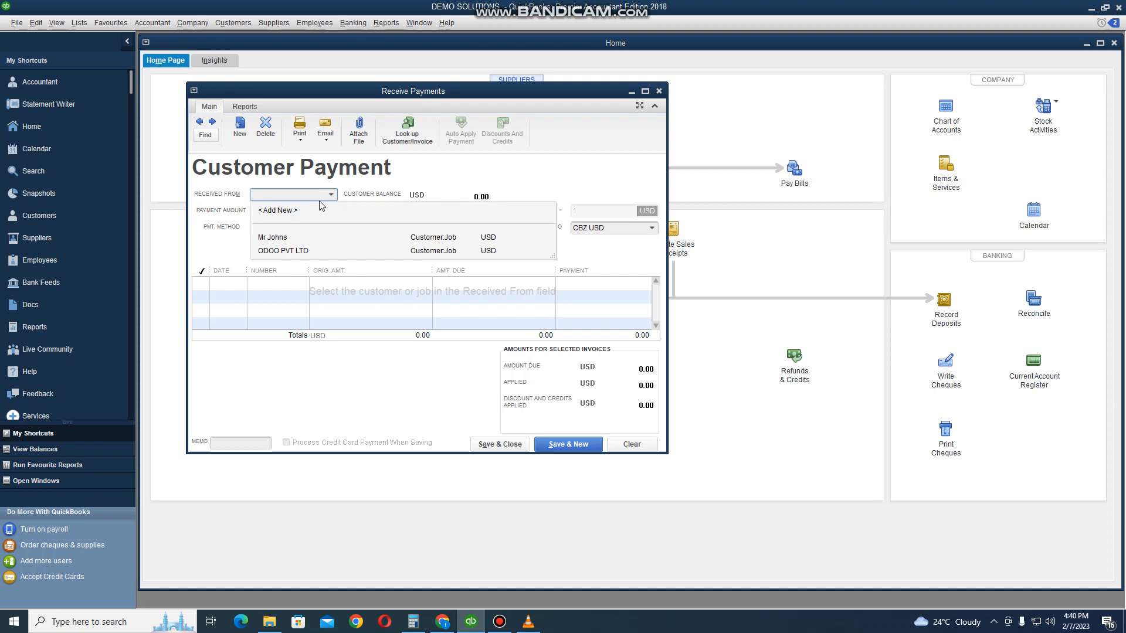
type("N")
key("BackSpace")
type("Mr Johns")
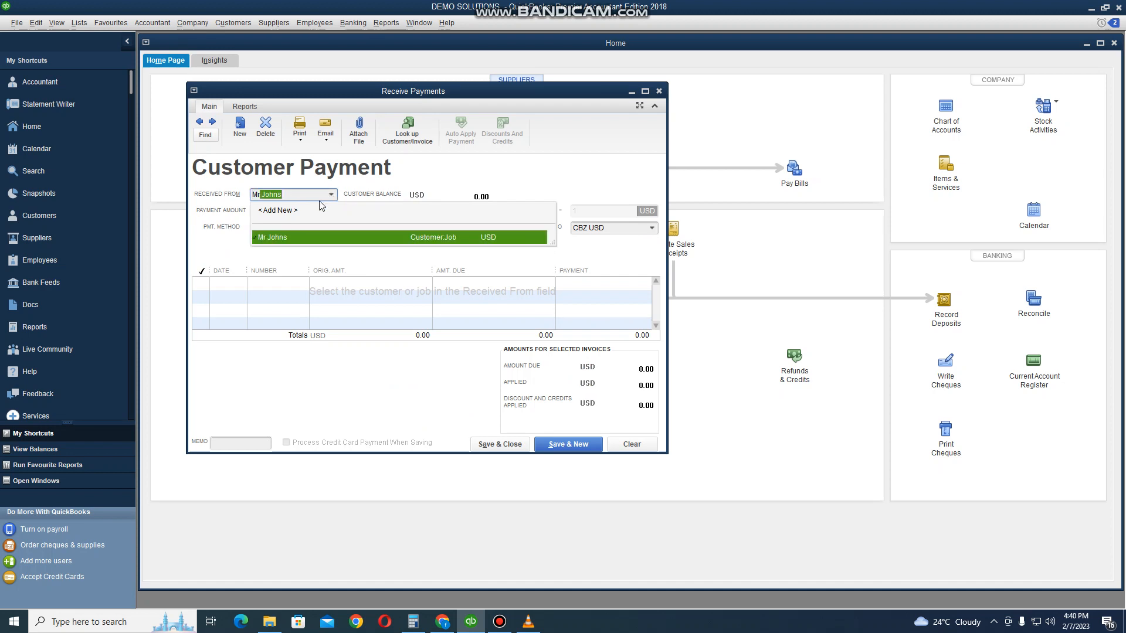
key("Return")
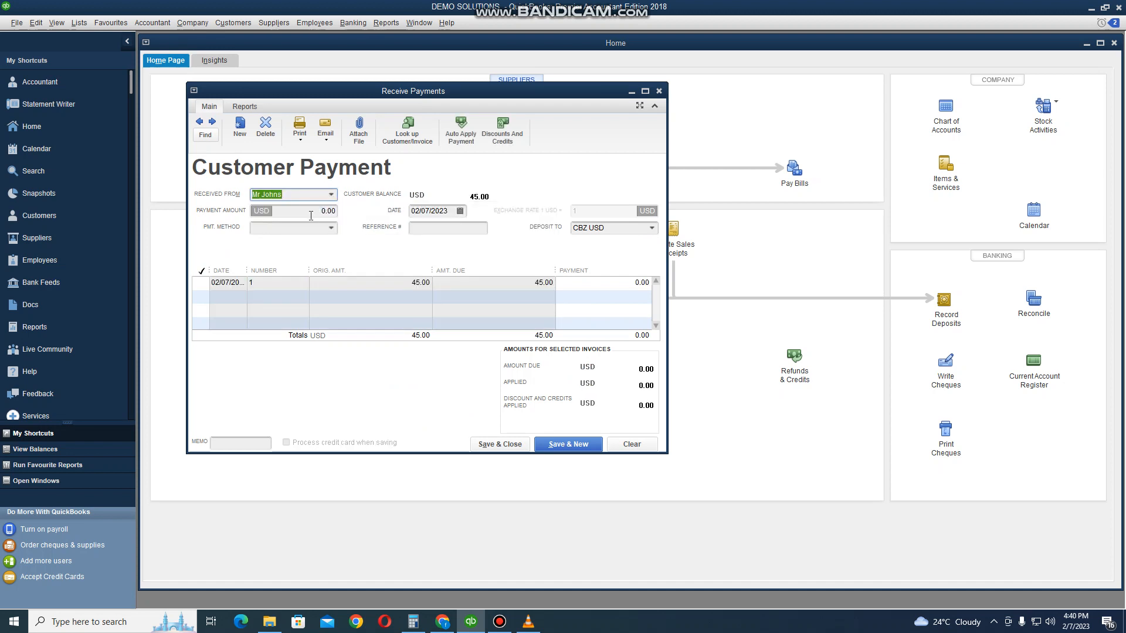
Set the payment amount to USD 8.50, and save and close the payment without printing it.
left_click(312, 215)
left_click_drag(312, 214, 342, 216)
type("8")
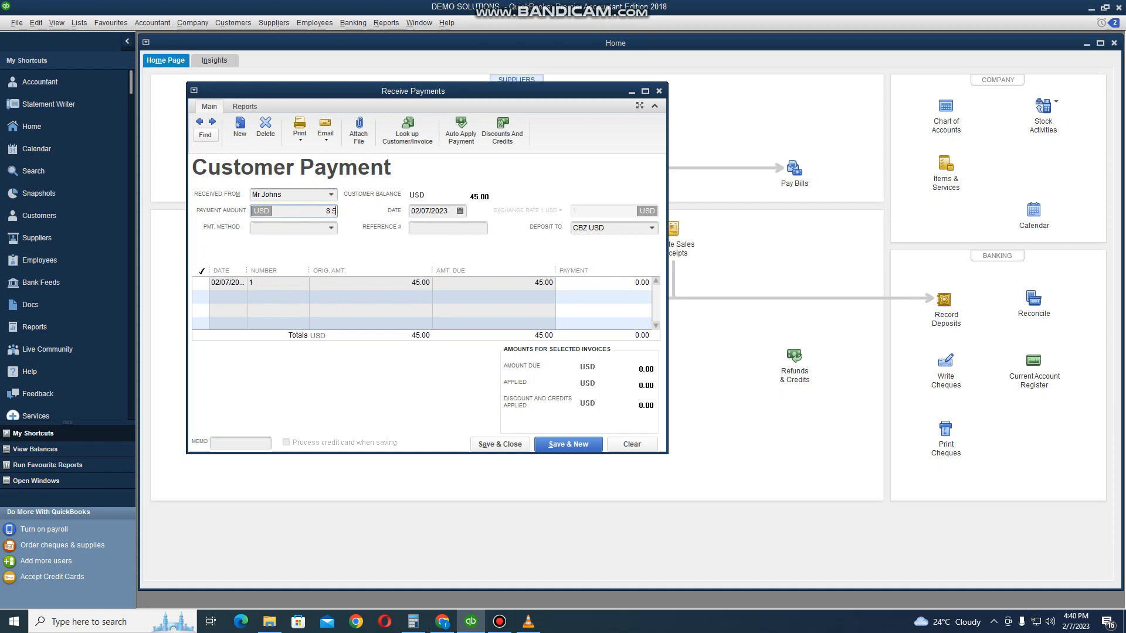
type(".5")
key("Tab")
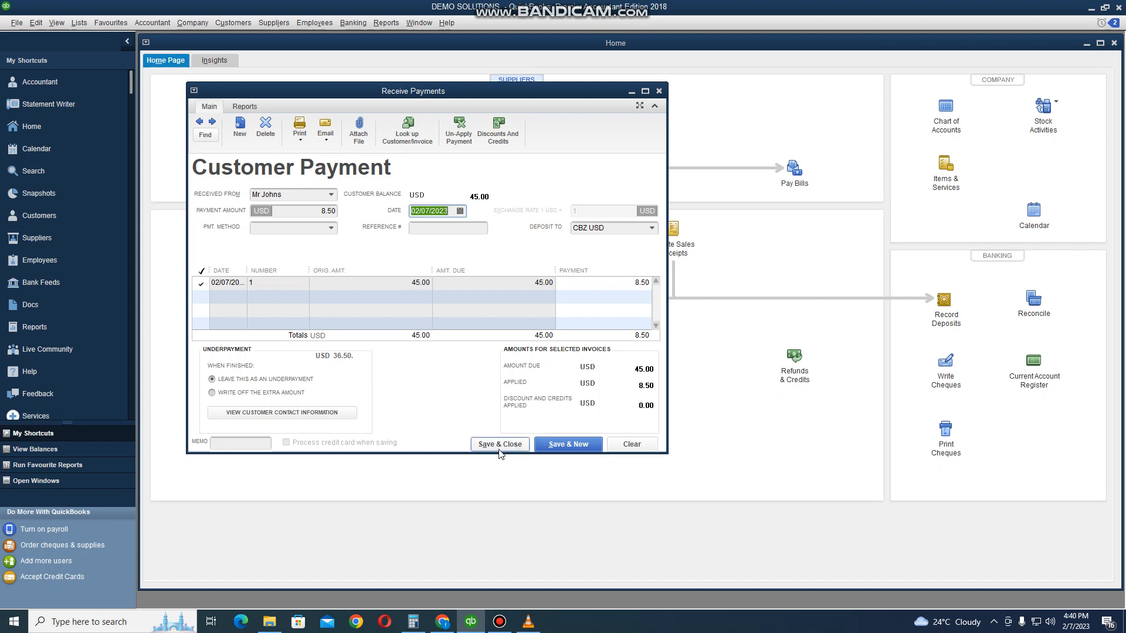
left_click(300, 138)
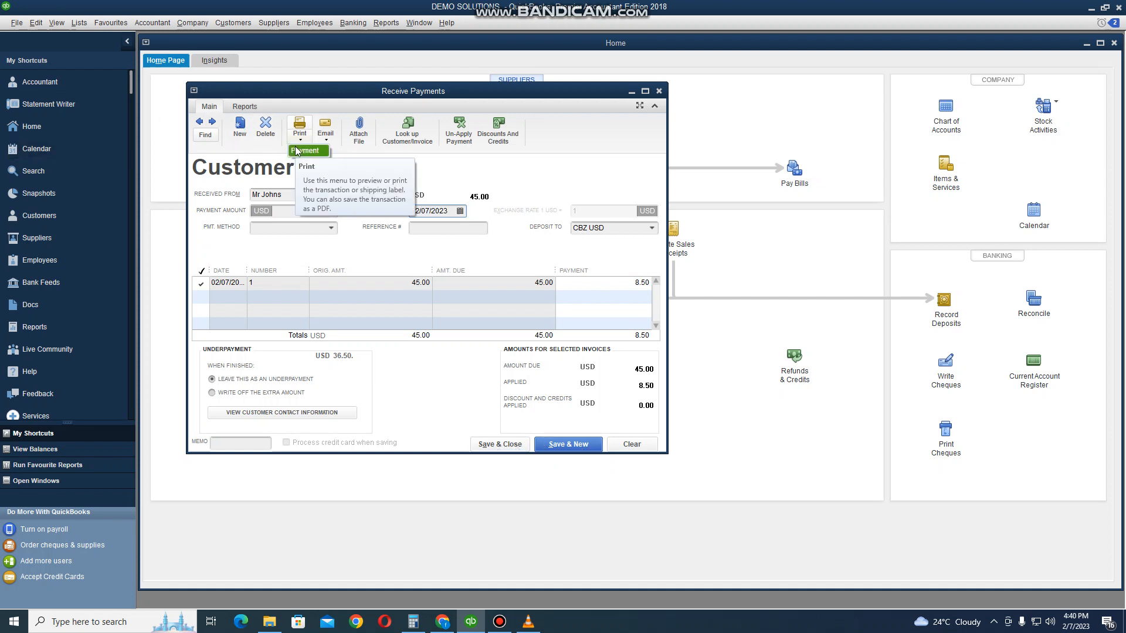
left_click(492, 449)
left_click(492, 447)
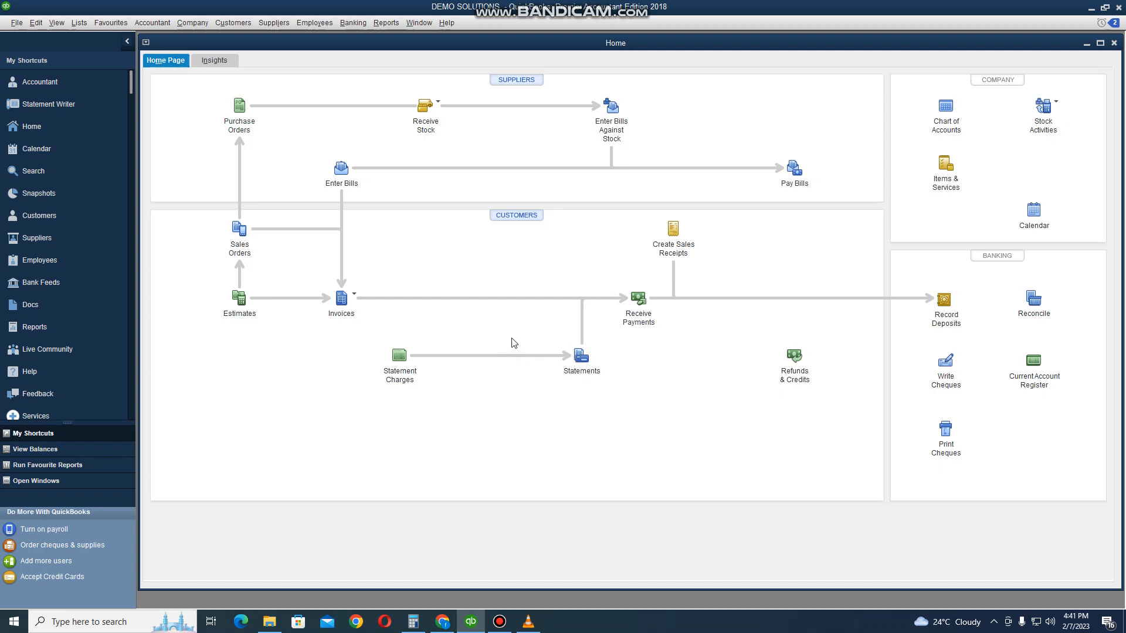
left_click(499, 621)
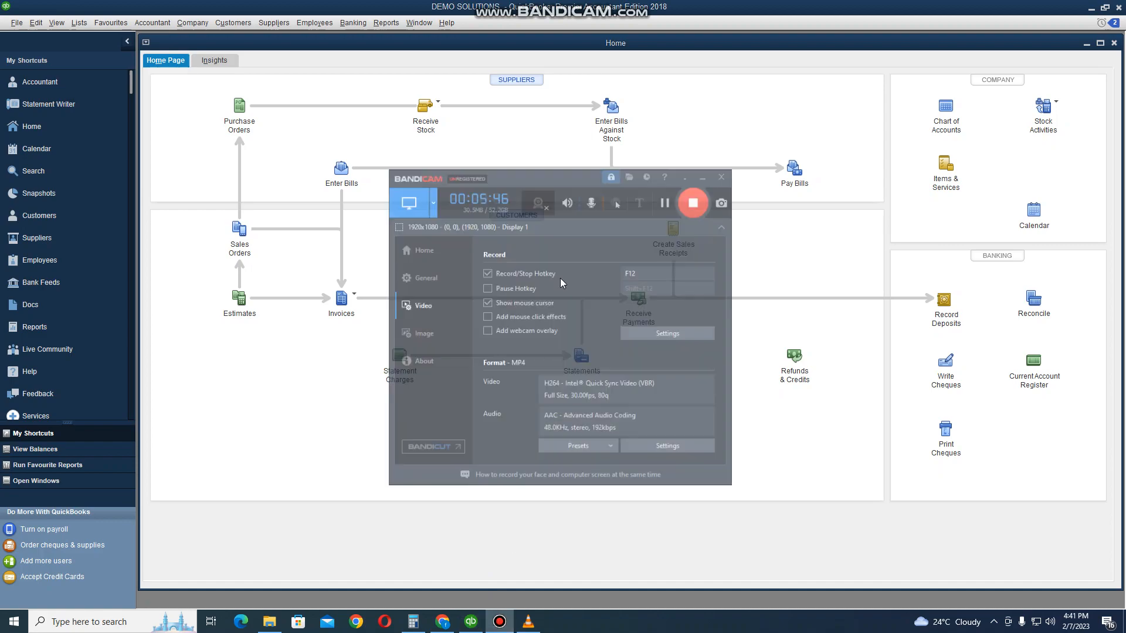